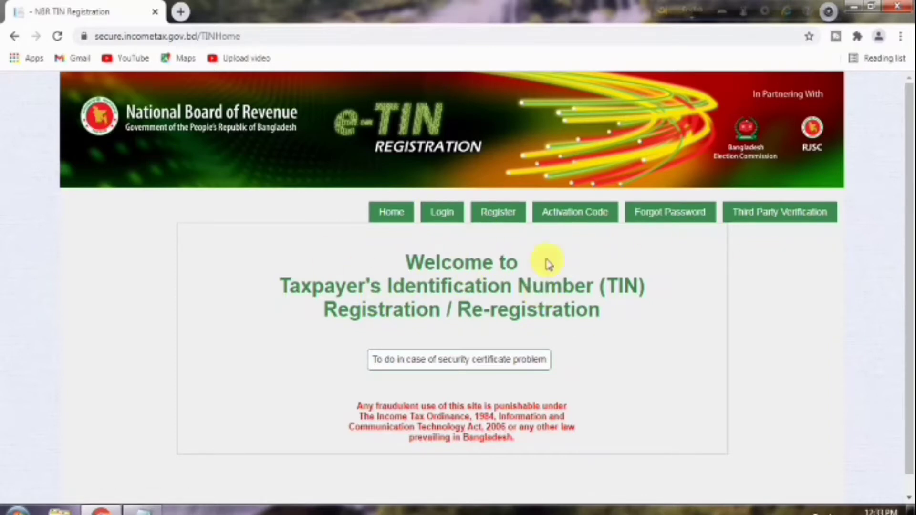
Step: Open the account registration form and fill in the user ID, password, security question and answer, with Bangladesh as the country
left_click(497, 218)
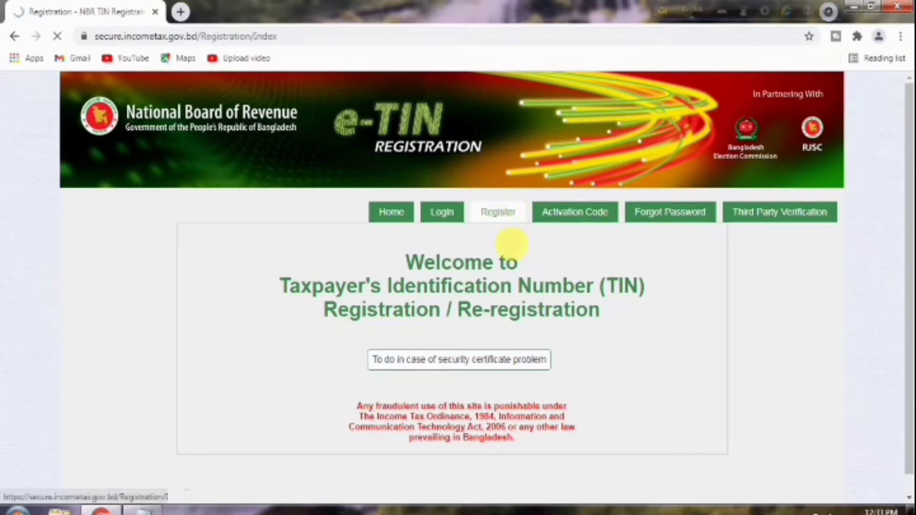
scroll(570, 280, "down", 3)
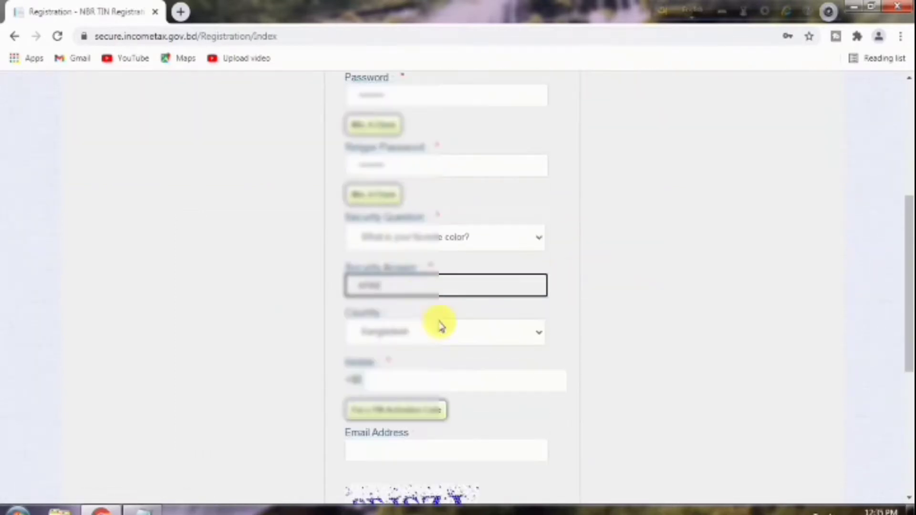
left_click(453, 336)
left_click(524, 322)
scroll(523, 322, "down", 2)
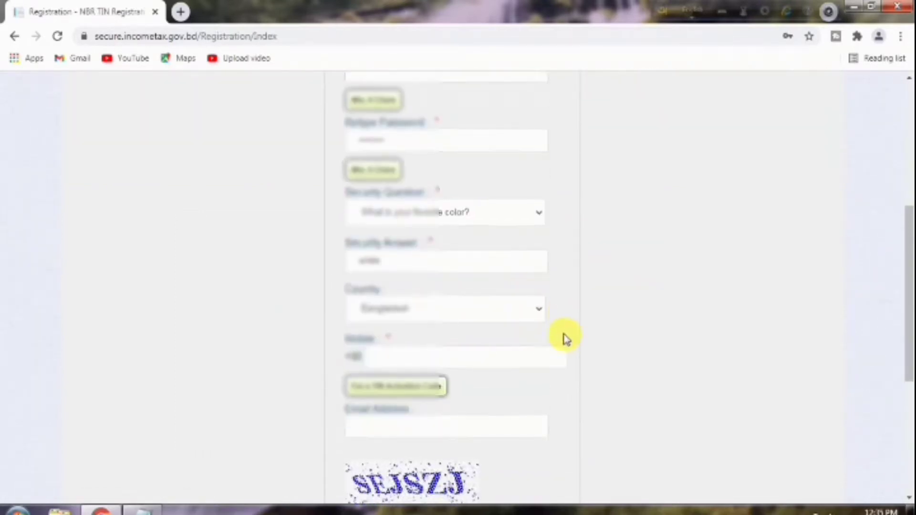
Step: Enter the mobile number, email address and CAPTCHA verification letters in the registration form
left_click(386, 317)
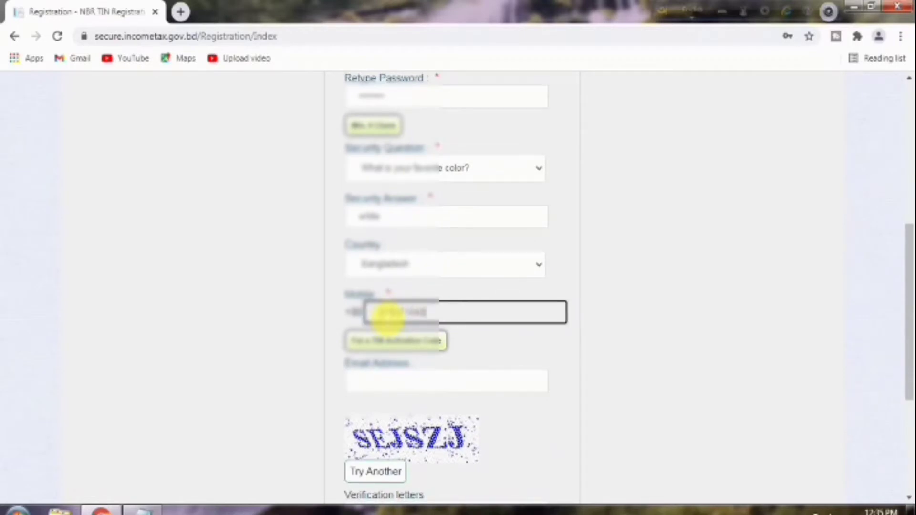
scroll(474, 352, "down", 2)
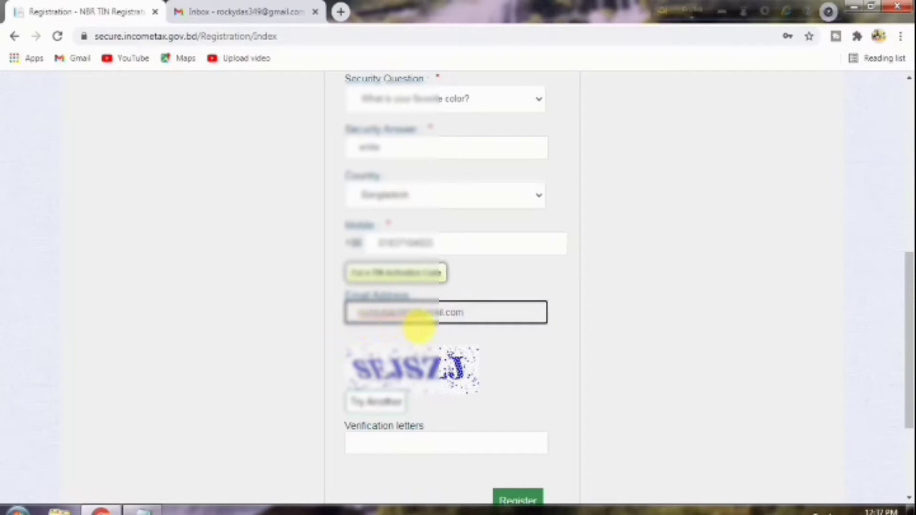
scroll(517, 323, "down", 2)
left_click(392, 265)
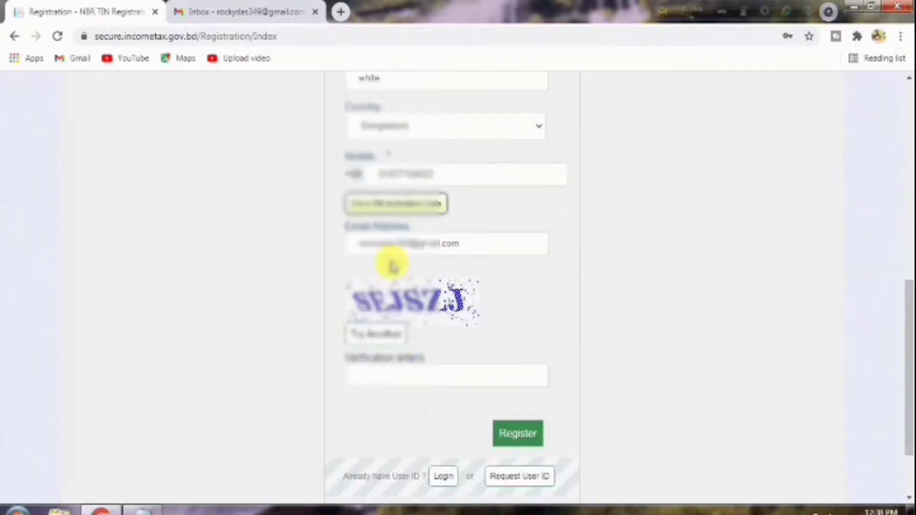
left_click(415, 374)
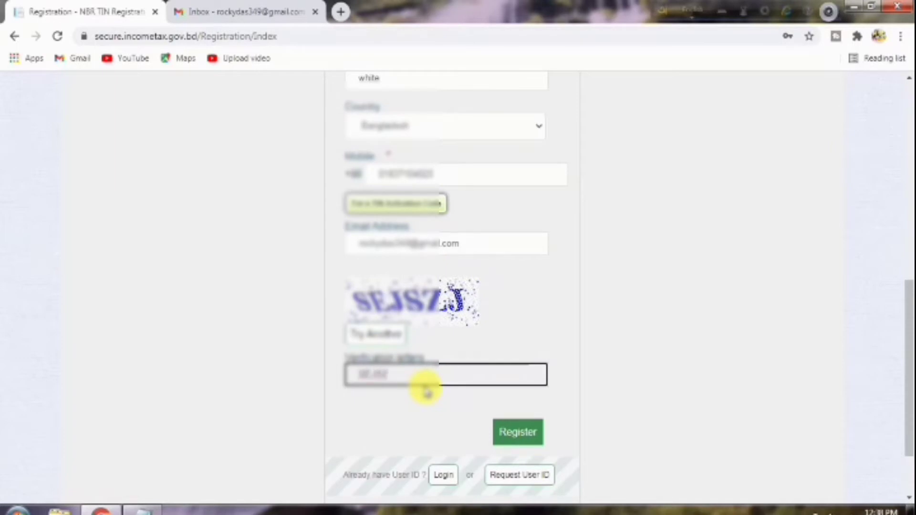
Step: Review the completed registration form from the user ID down to the verification letters and submit it
scroll(554, 351, "up", 10)
scroll(543, 348, "down", 2)
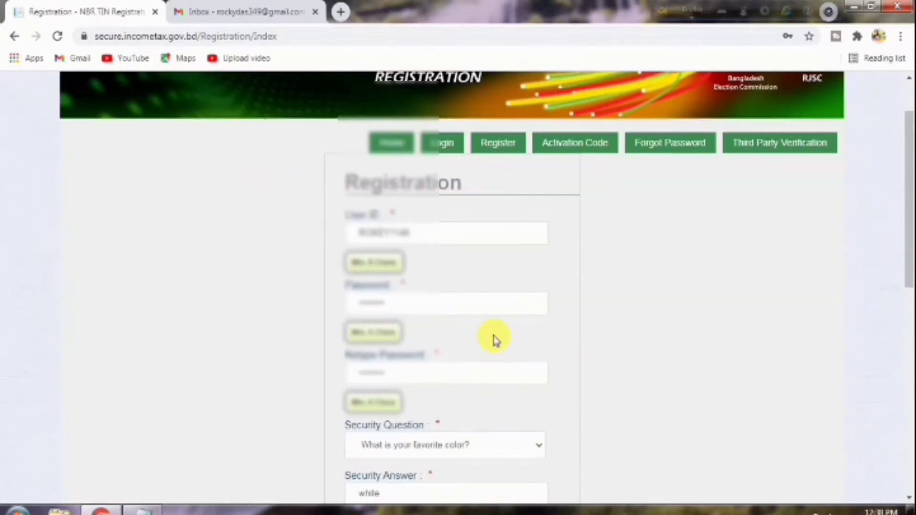
scroll(496, 340, "down", 1)
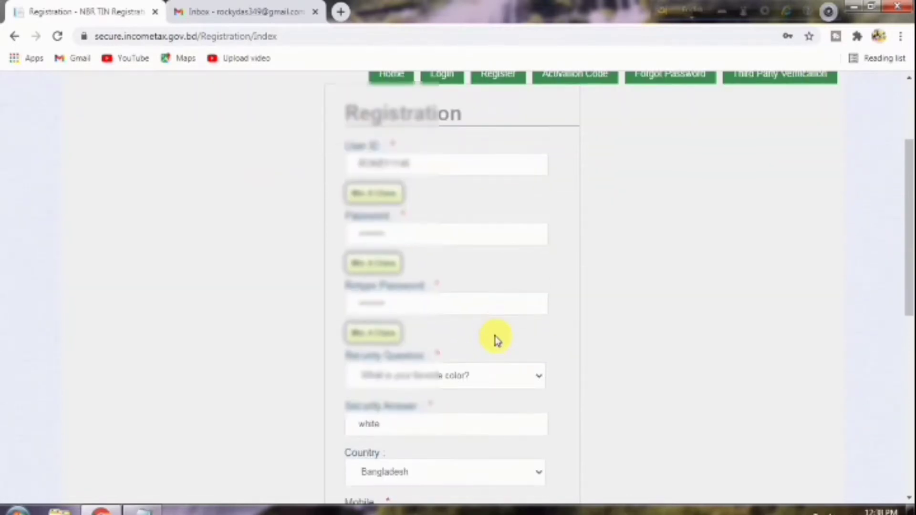
scroll(495, 337, "down", 1)
scroll(396, 239, "down", 2)
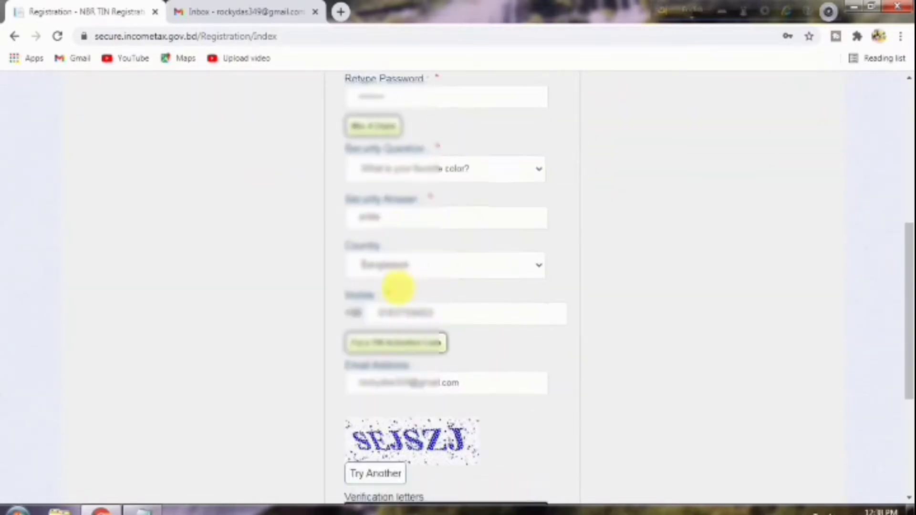
scroll(399, 288, "down", 2)
left_click(517, 434)
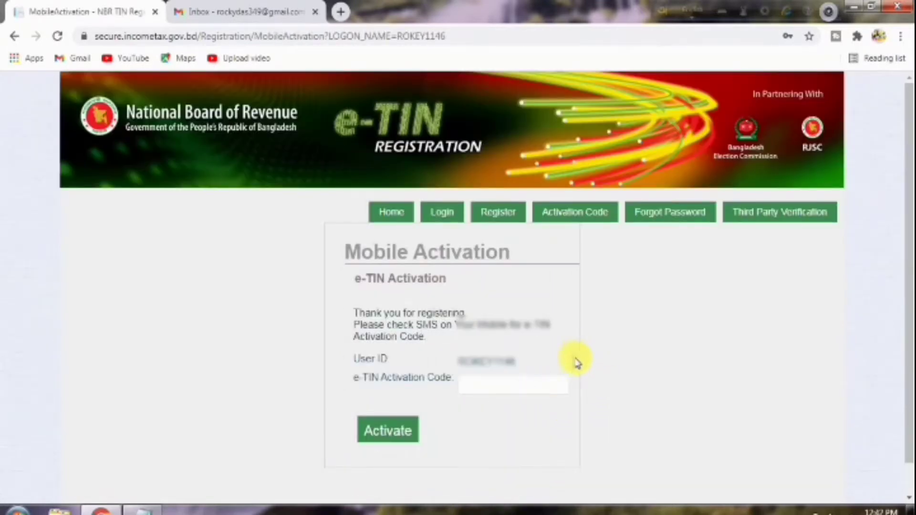
Step: Enter the e-TIN activation code received by SMS and activate the account
scroll(572, 362, "down", 1)
left_click(496, 358)
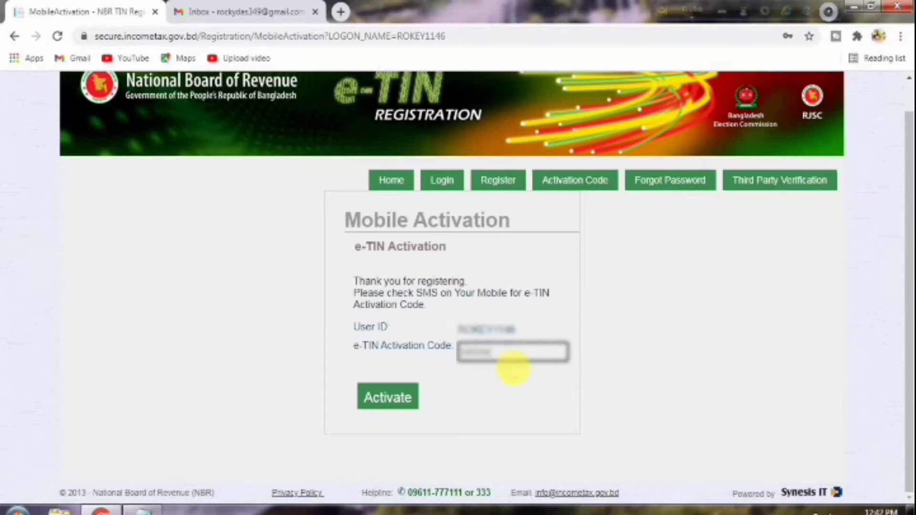
left_click(394, 398)
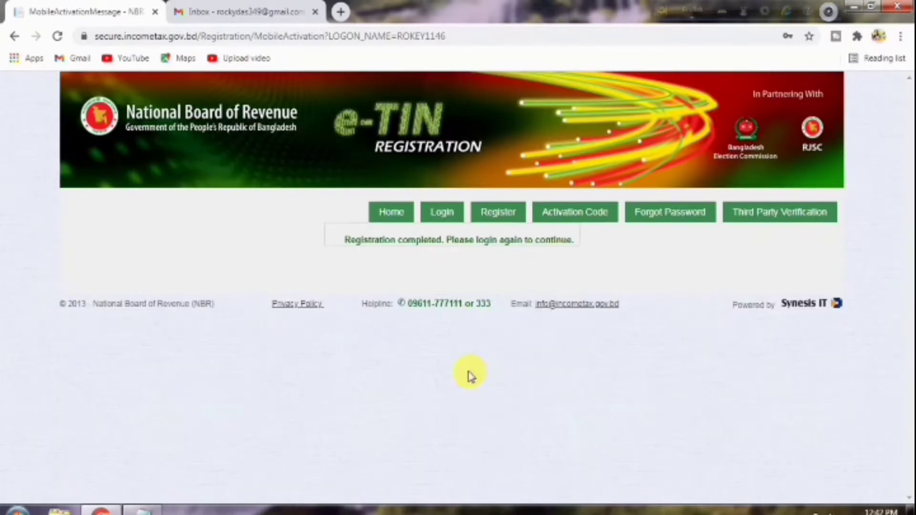
Step: Log in to the new account with the prefilled credentials and open the TIN application form
left_click(441, 213)
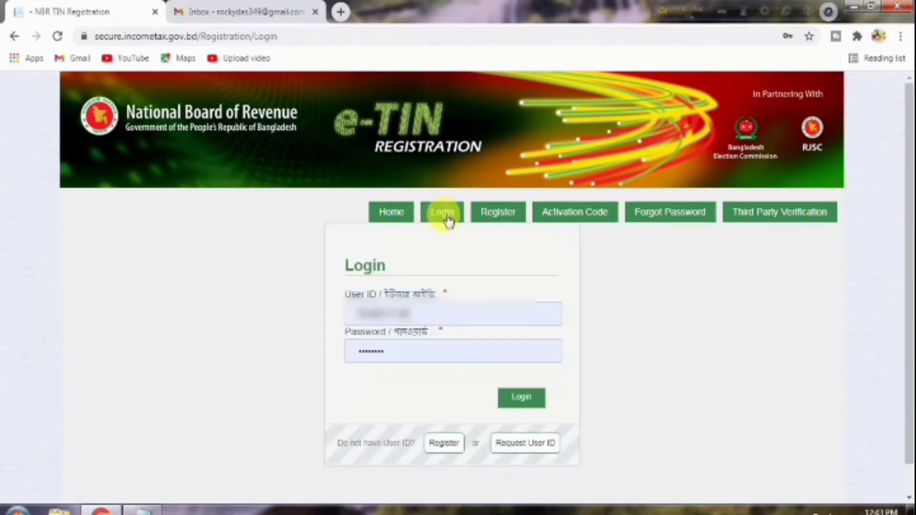
left_click(521, 400)
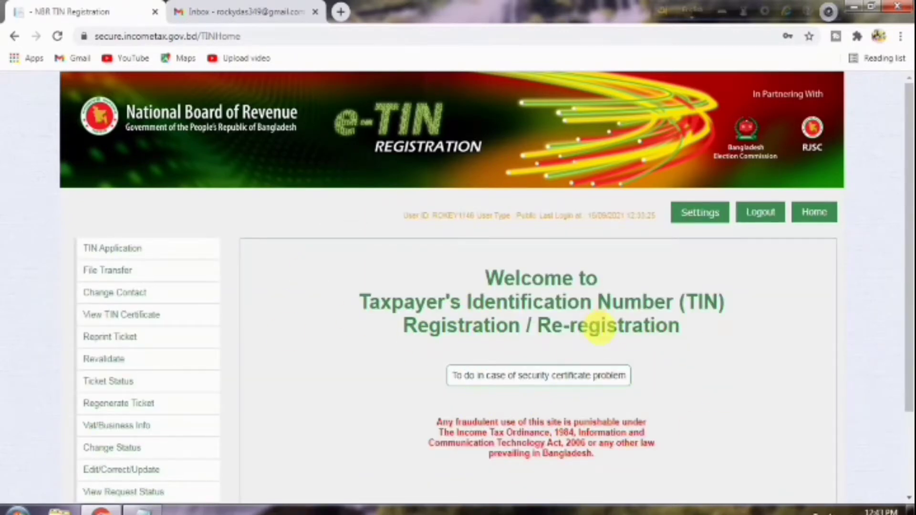
scroll(675, 357, "down", 3)
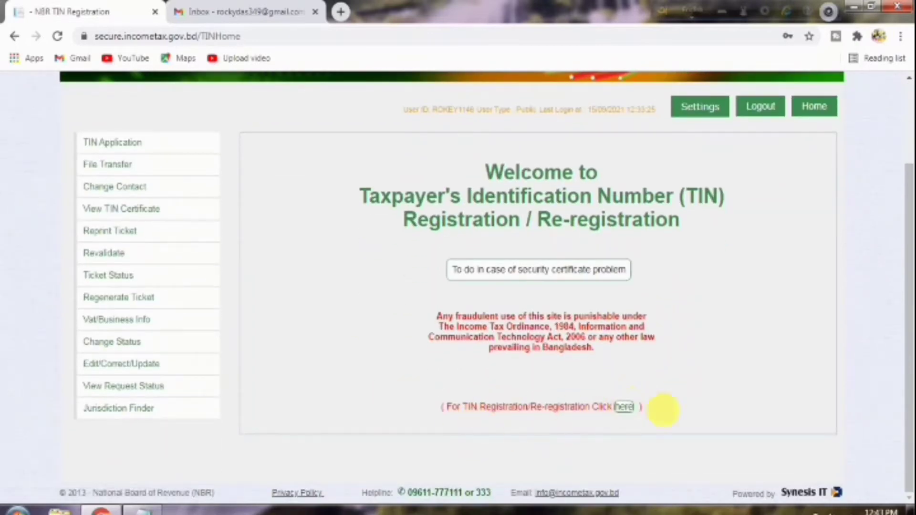
scroll(660, 409, "up", 3)
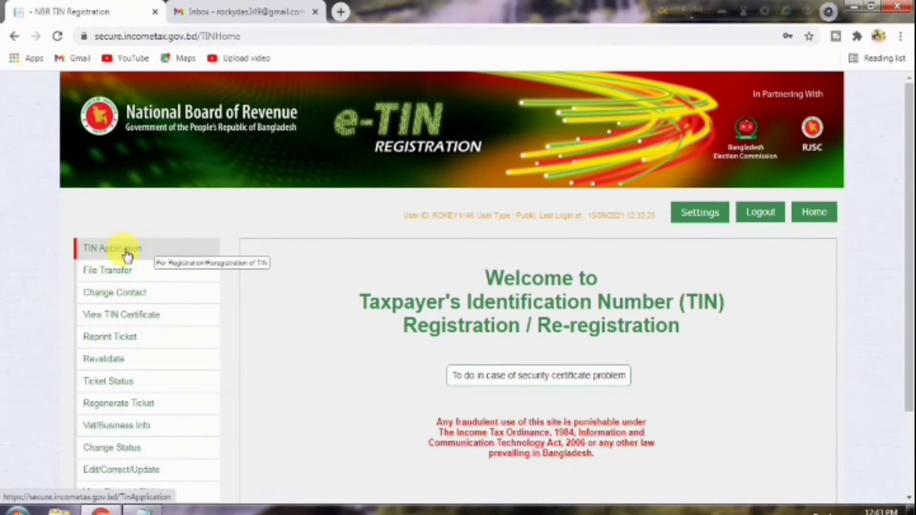
left_click(142, 249)
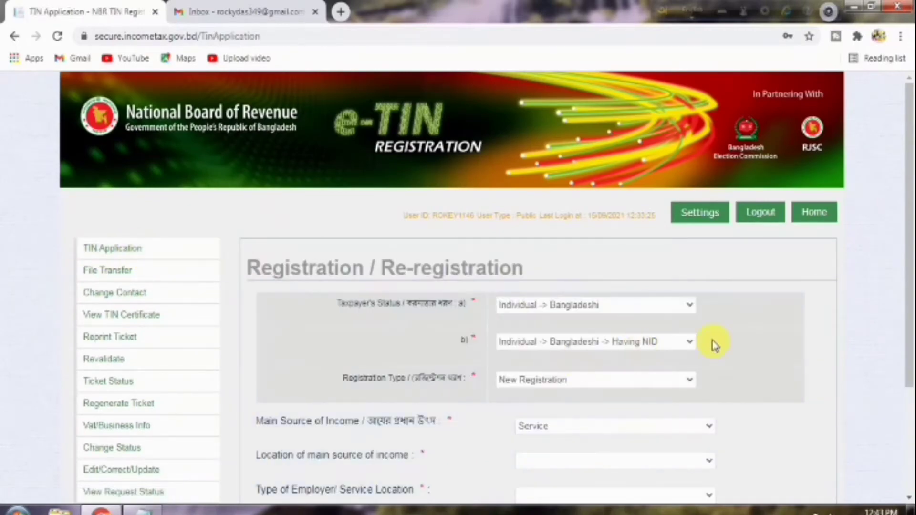
Step: Set the taxpayer's status to Individual -> Bangladeshi -> Having NID and the registration type to New Registration
scroll(750, 348, "down", 3)
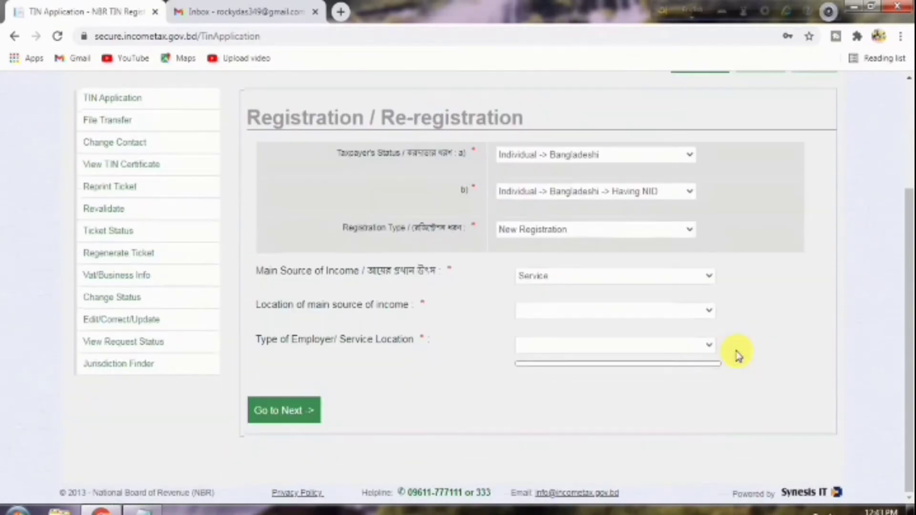
left_click(687, 155)
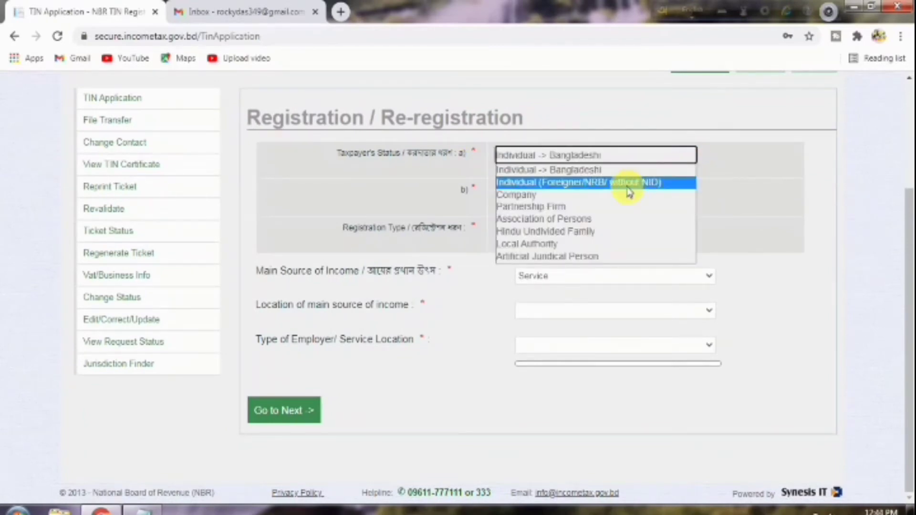
left_click(620, 170)
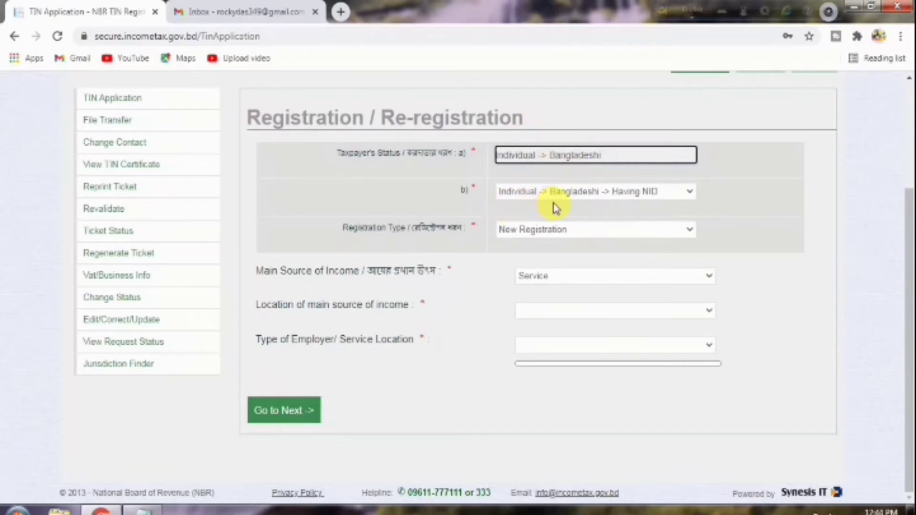
left_click(636, 193)
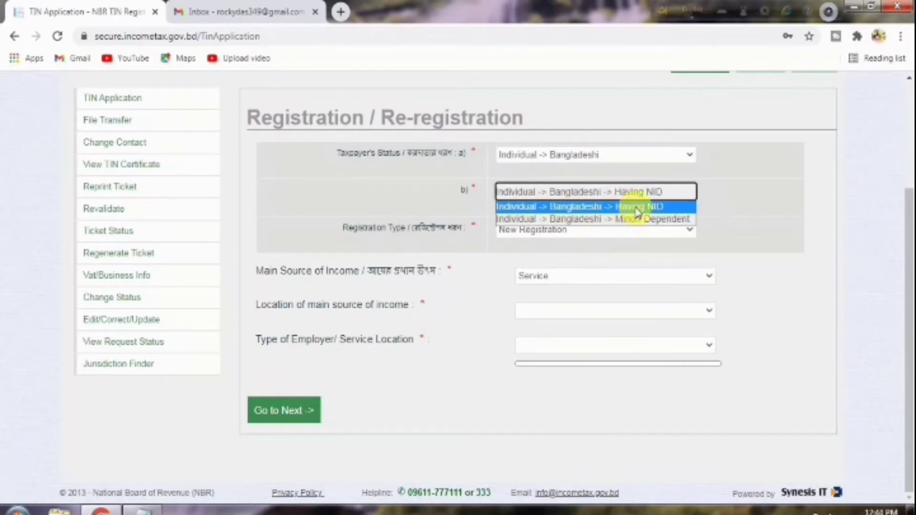
left_click(637, 207)
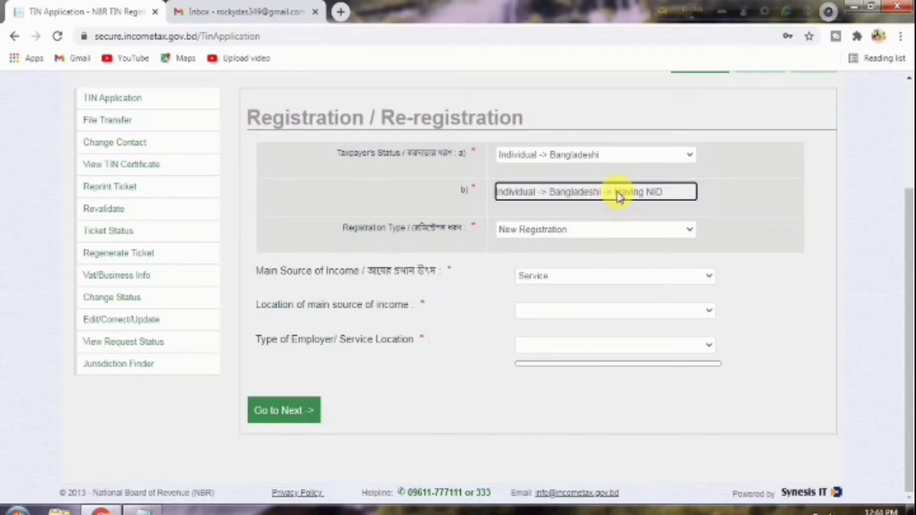
left_click(622, 229)
left_click(548, 245)
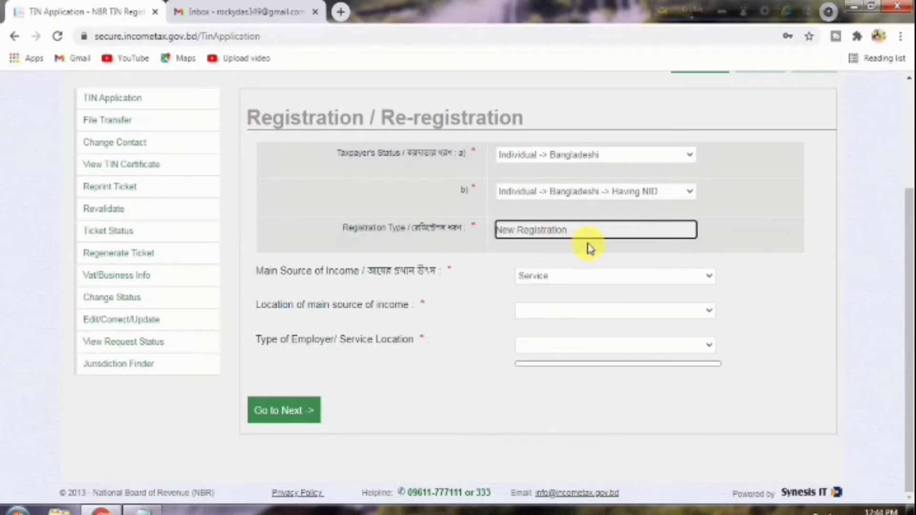
Step: Set the main source of income to Others and its location to Dhaka
left_click(706, 278)
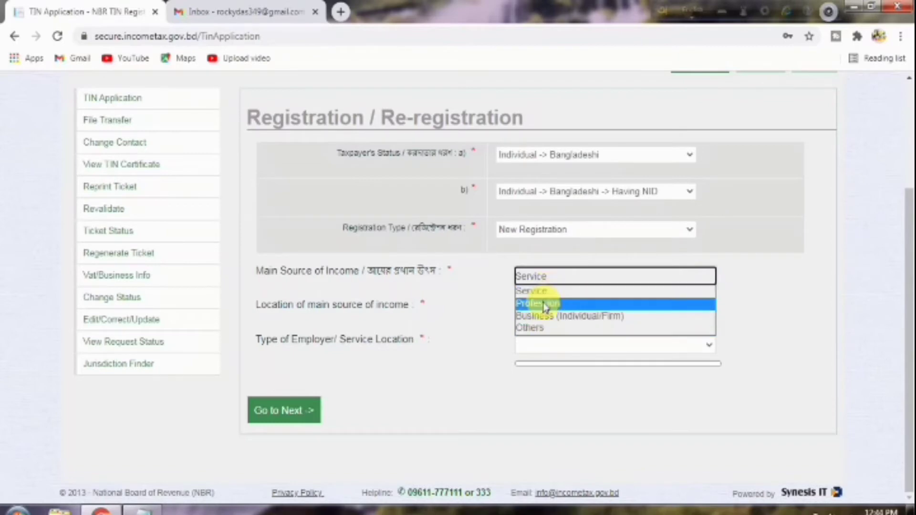
left_click(529, 327)
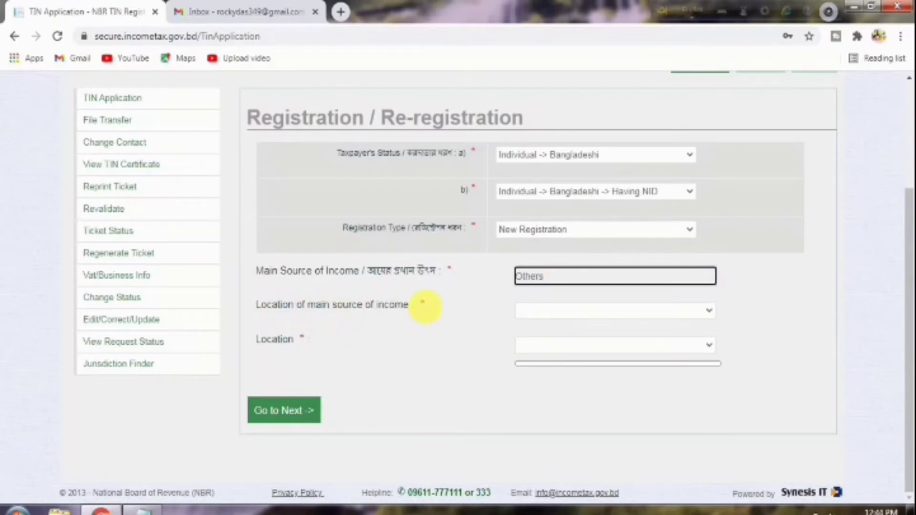
left_click(712, 312)
left_click(558, 199)
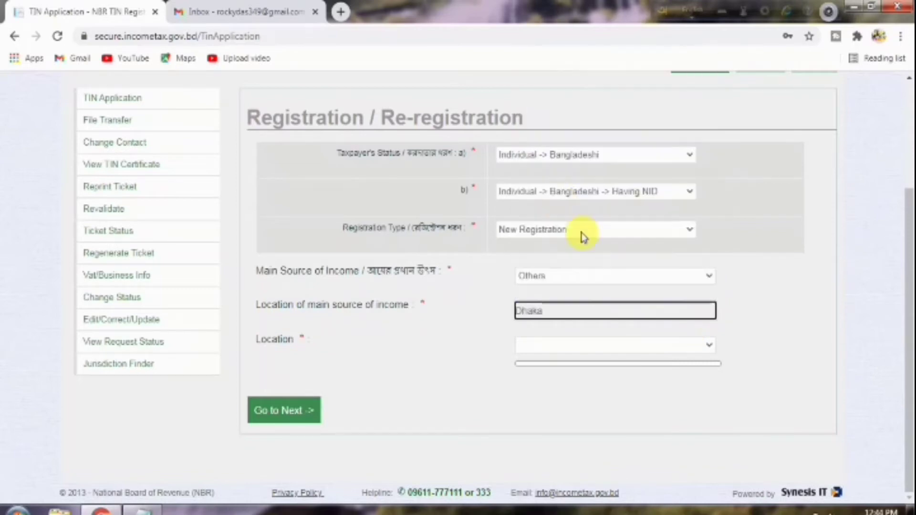
Step: Choose Mirpur-sec-1 as the location and proceed to the Basic Information form
left_click(715, 348)
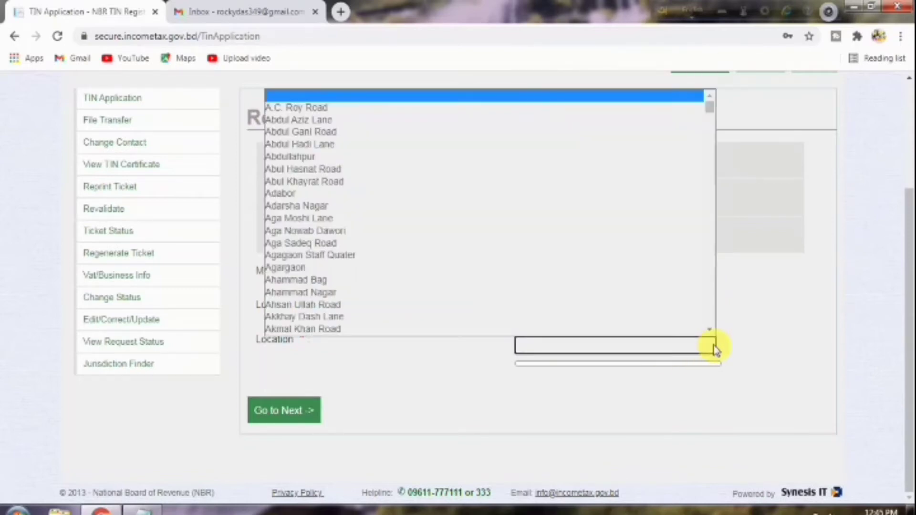
scroll(374, 200, "down", 20)
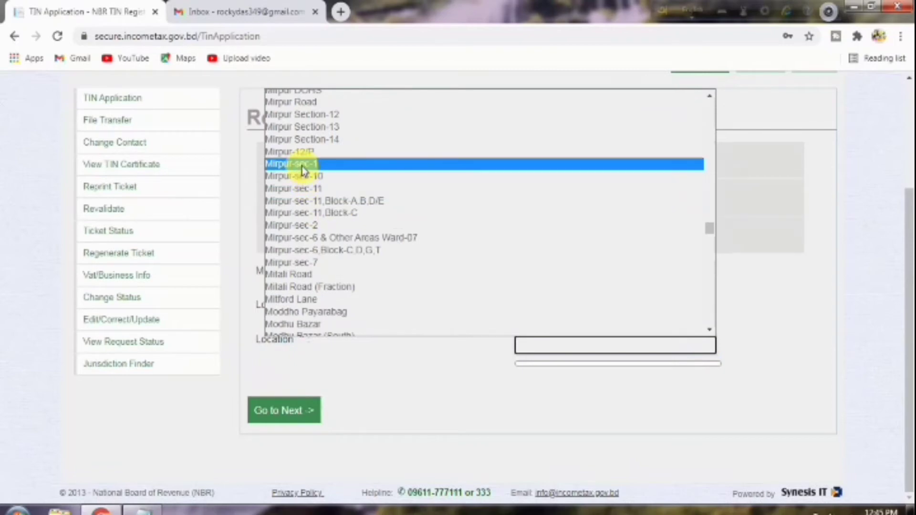
left_click(302, 164)
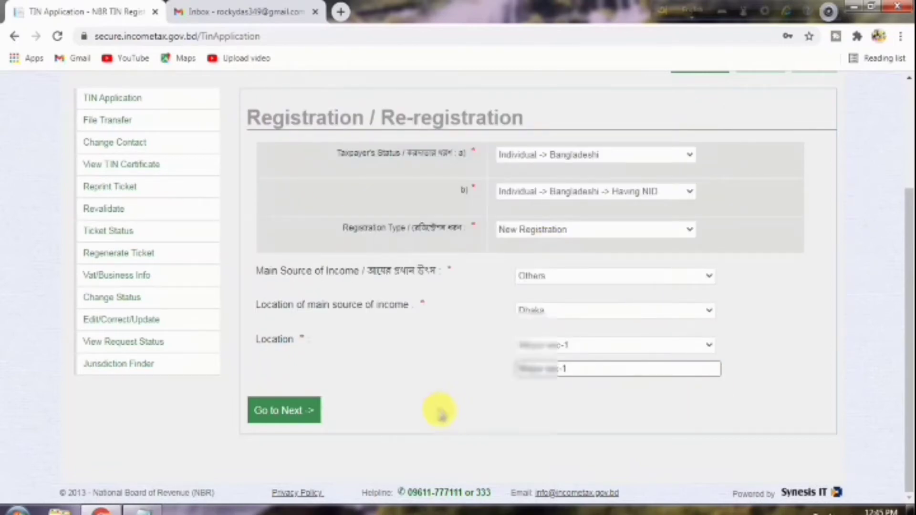
left_click(295, 420)
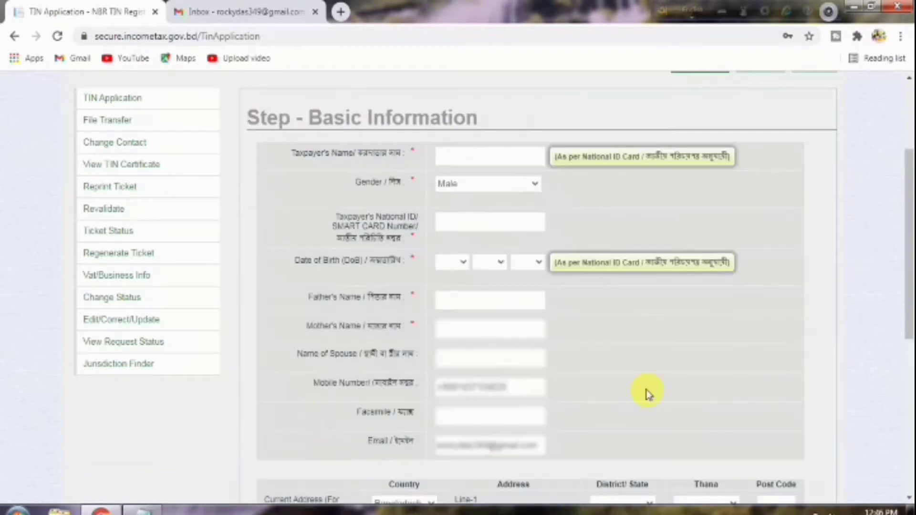
Step: Set the taxpayer's gender to Male in the Basic Information form
scroll(471, 177, "down", 8)
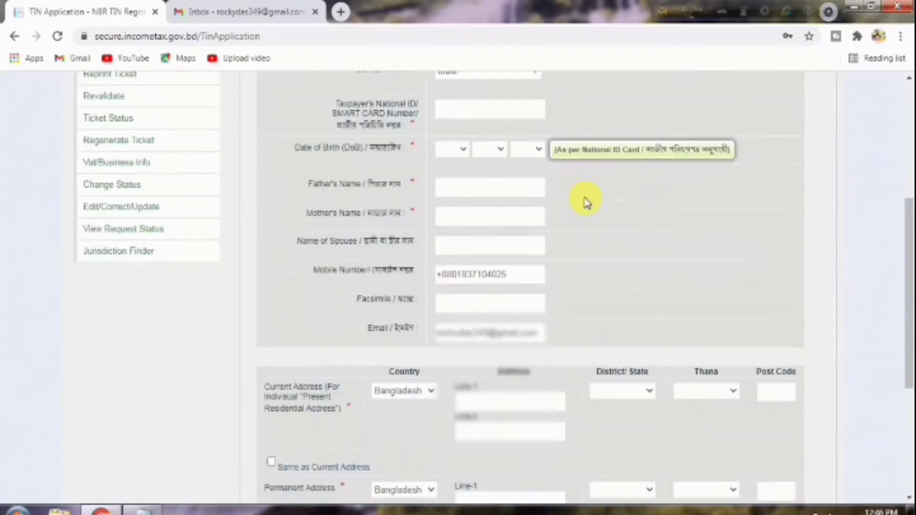
scroll(605, 272, "up", 11)
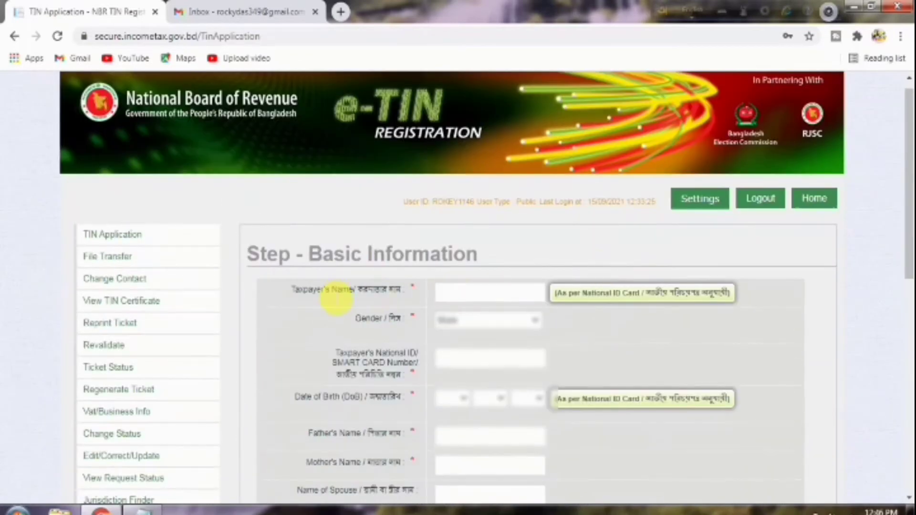
left_click(472, 294)
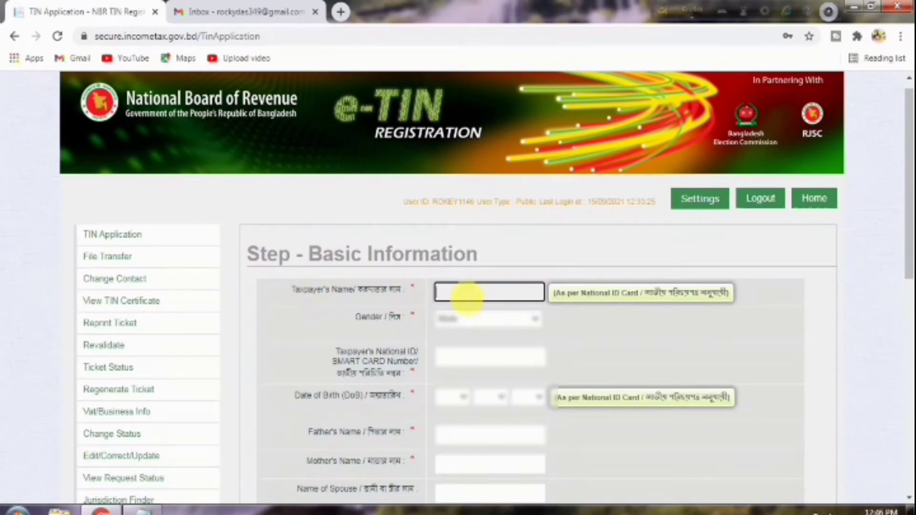
left_click(532, 324)
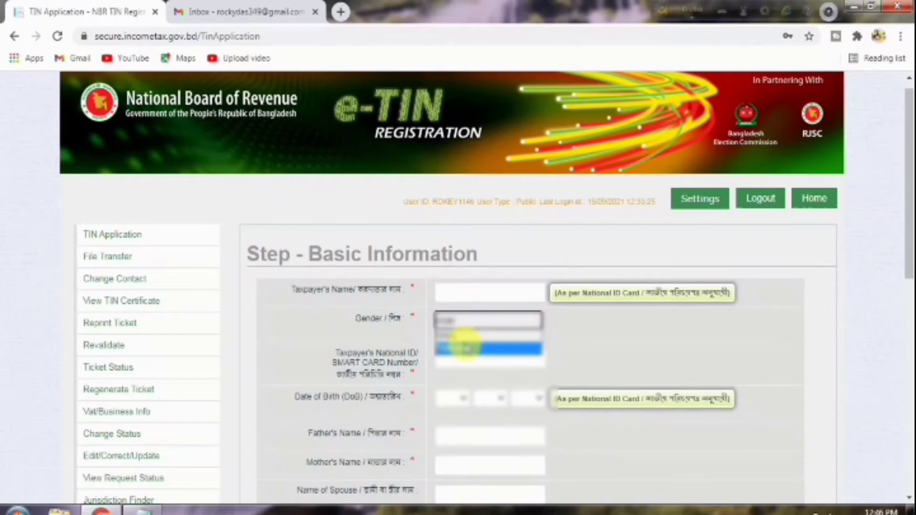
left_click(465, 348)
left_click(509, 327)
left_click(460, 337)
Step: Examine the personal detail, contact and address fields of the Basic Information form
scroll(387, 312, "down", 2)
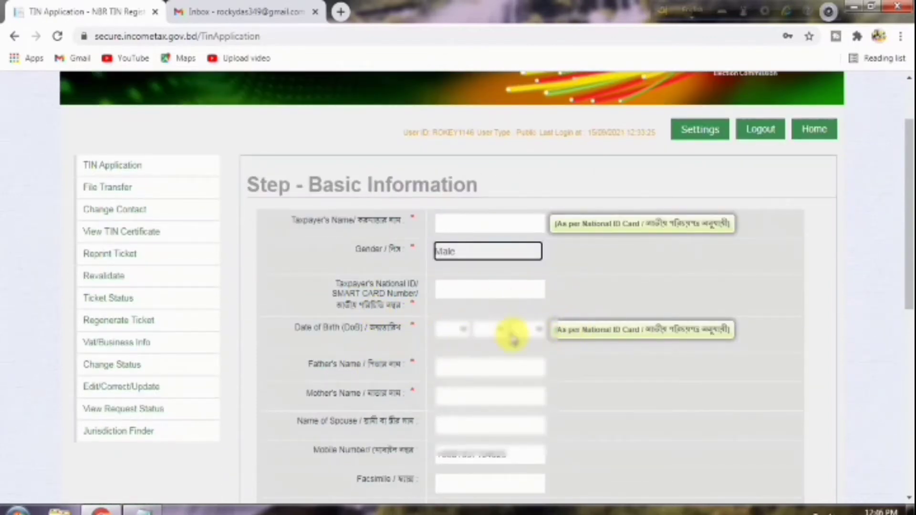
scroll(513, 337, "down", 2)
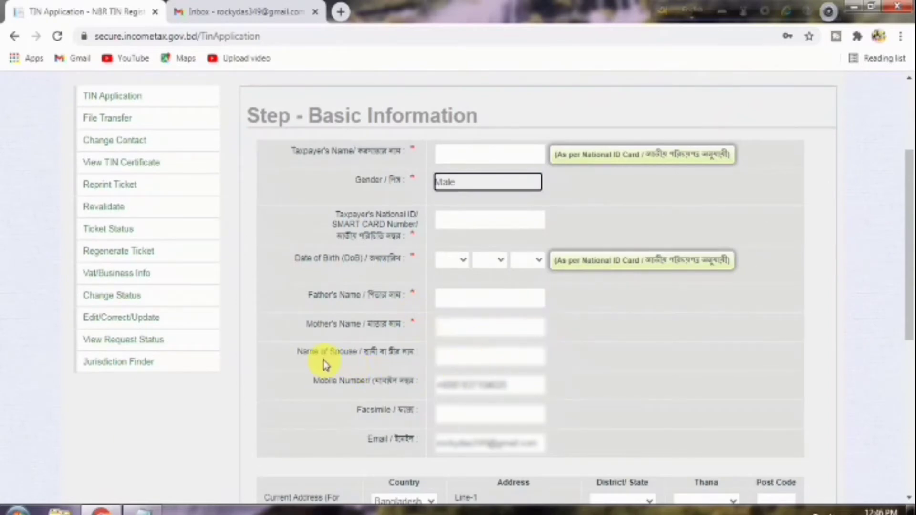
scroll(439, 414, "down", 2)
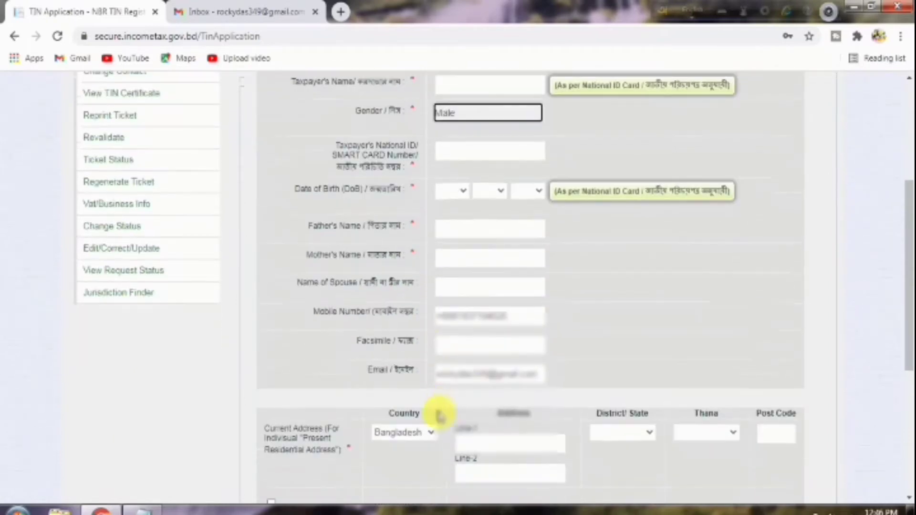
scroll(519, 386, "down", 4)
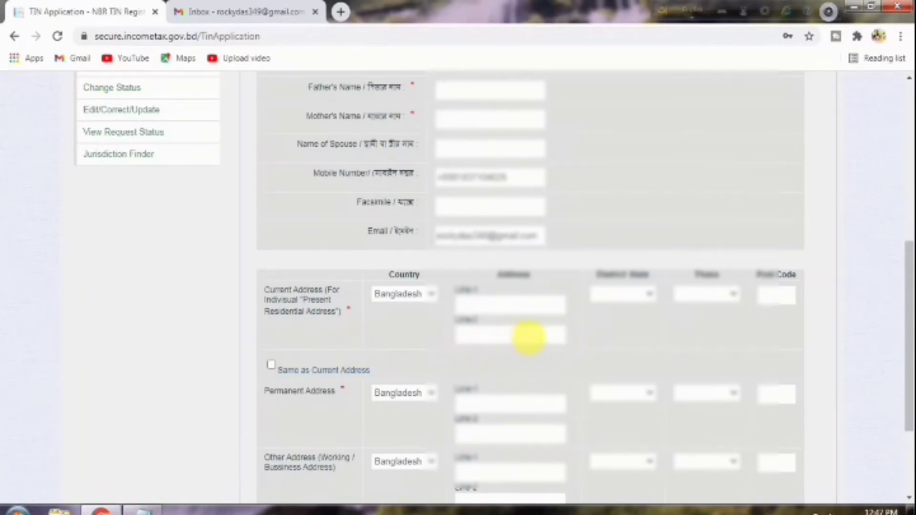
scroll(528, 338, "down", 2)
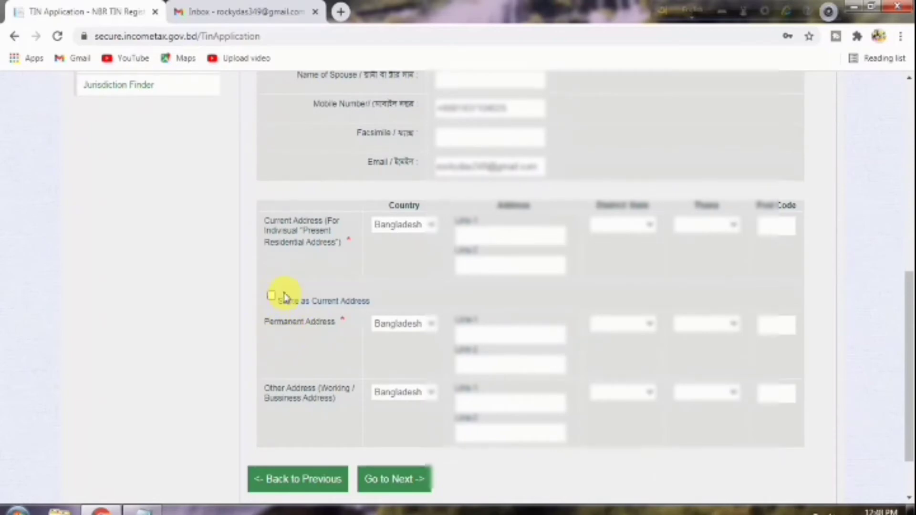
scroll(583, 372, "up", 12)
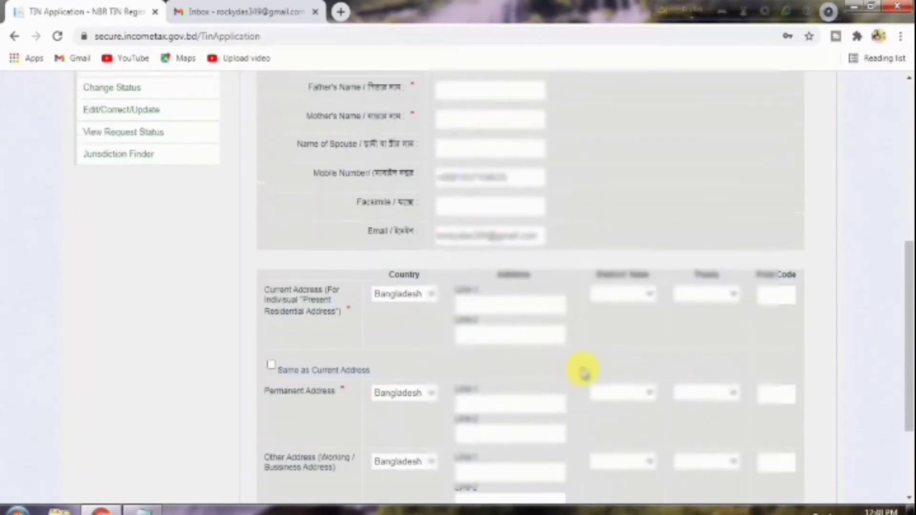
scroll(477, 310, "down", 2)
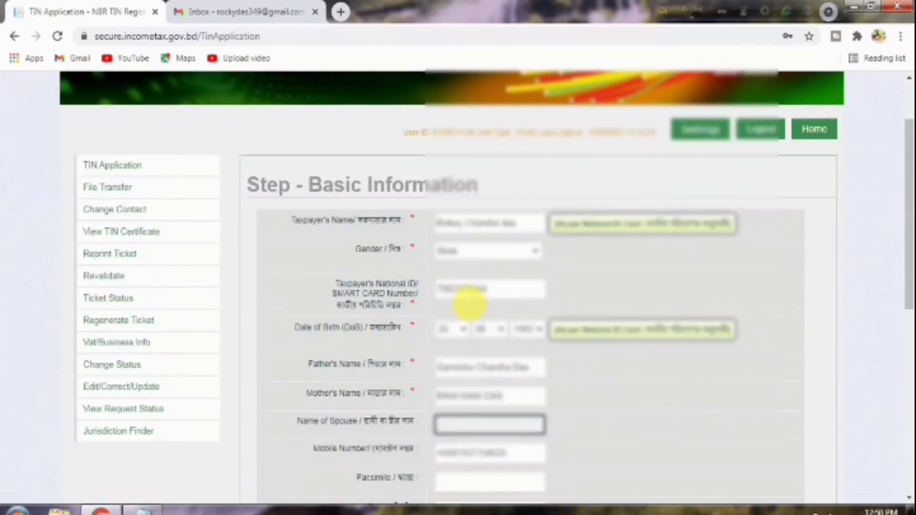
scroll(472, 300, "down", 2)
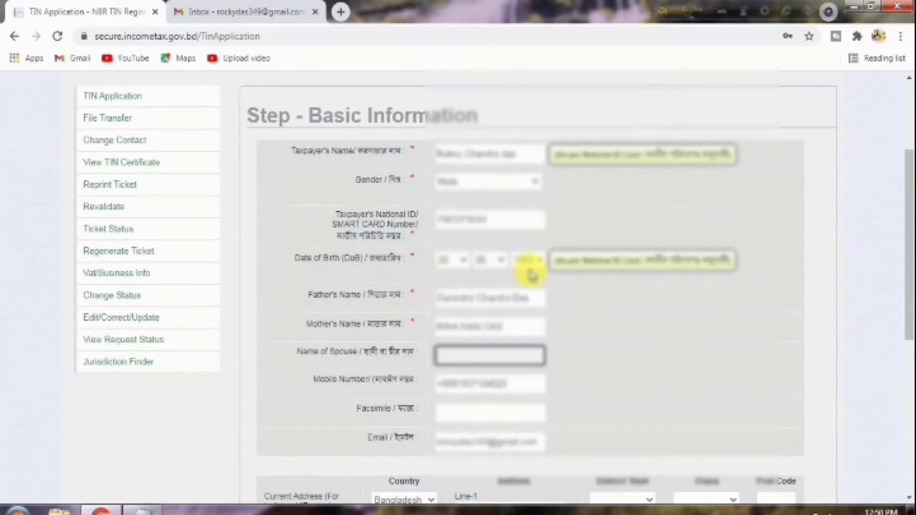
scroll(525, 282, "down", 2)
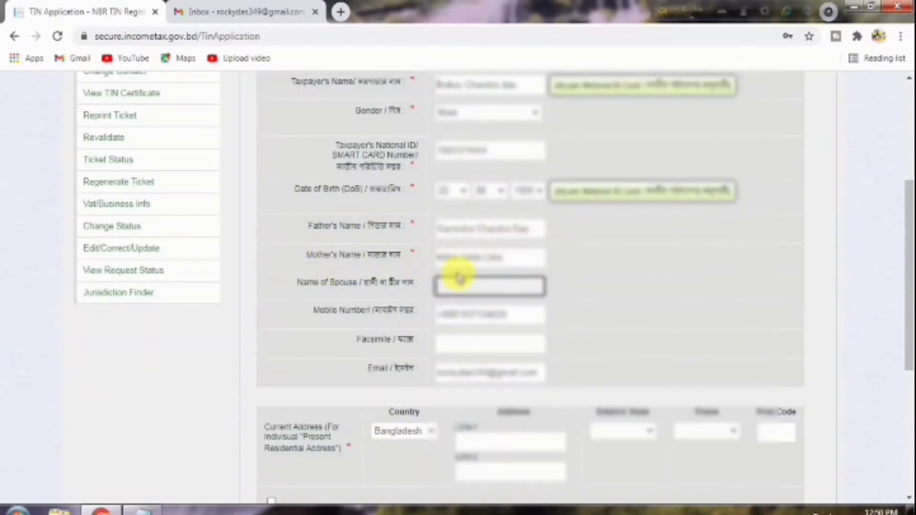
scroll(506, 275, "down", 2)
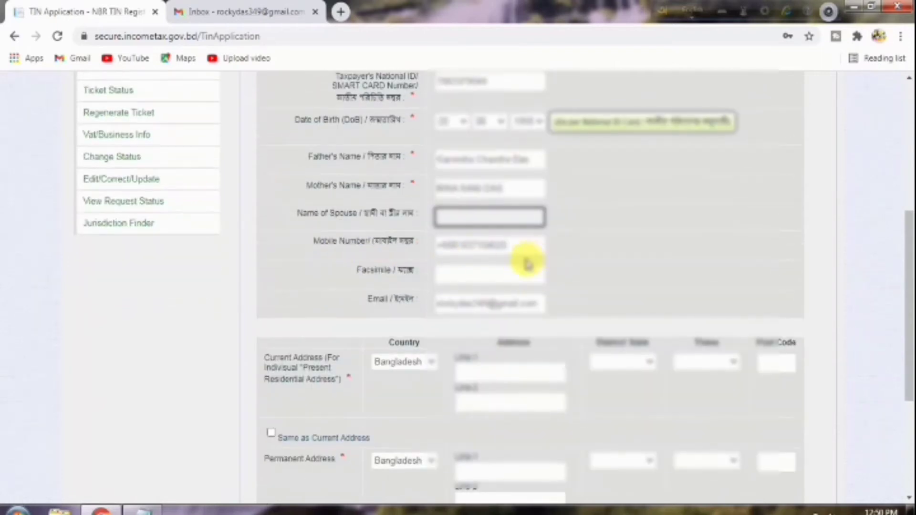
left_click(465, 277)
Step: Enter the first line of the taxpayer's permanent address
scroll(629, 301, "down", 2)
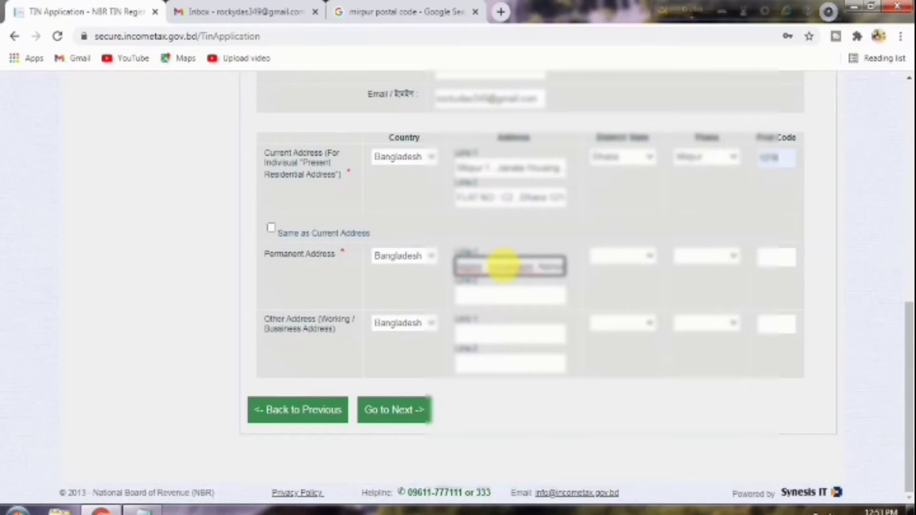
type("yan")
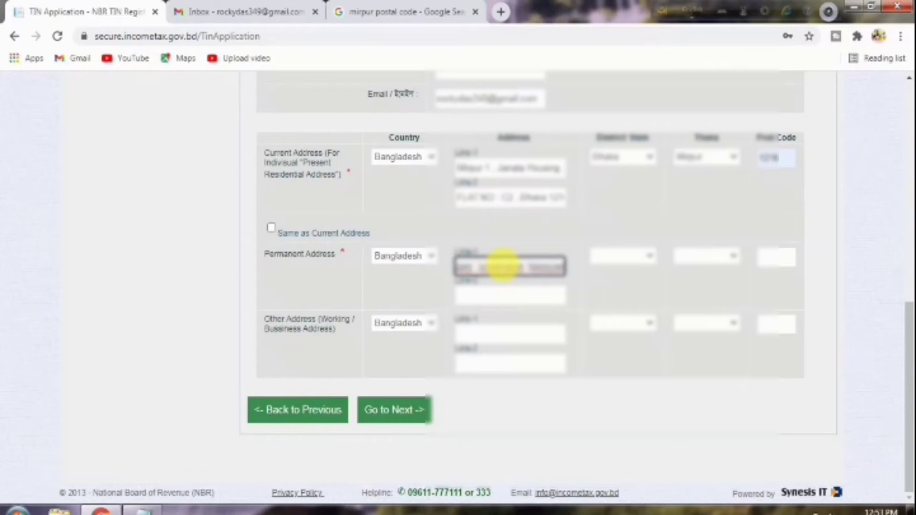
type("ganj")
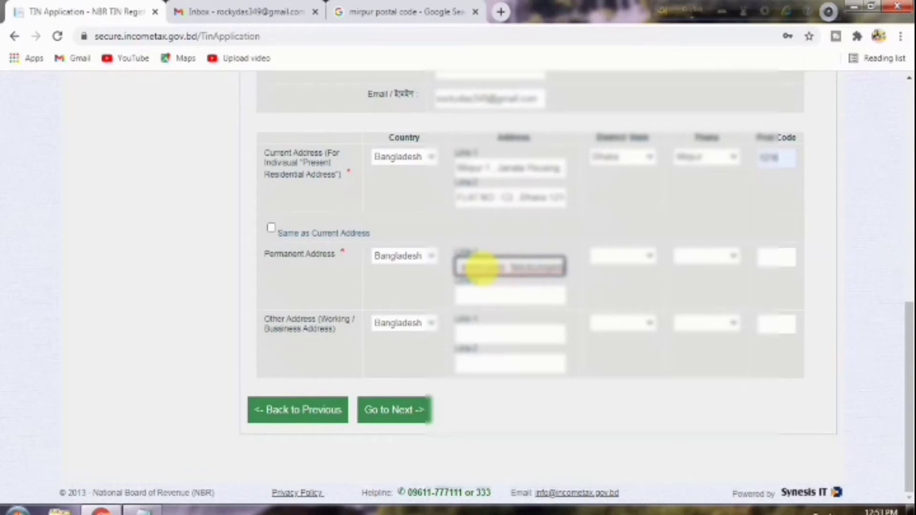
Step: Select the district and thana of the permanent address
left_click(641, 258)
scroll(625, 172, "down", 11)
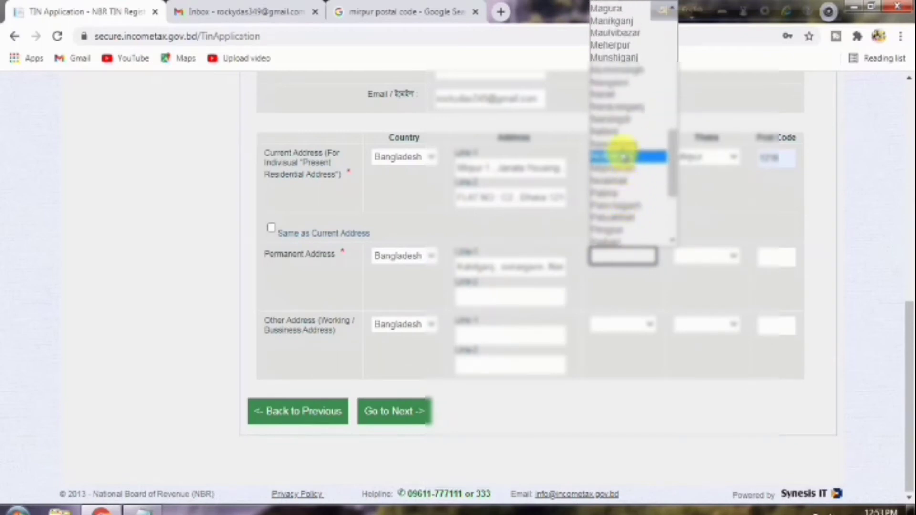
left_click(635, 106)
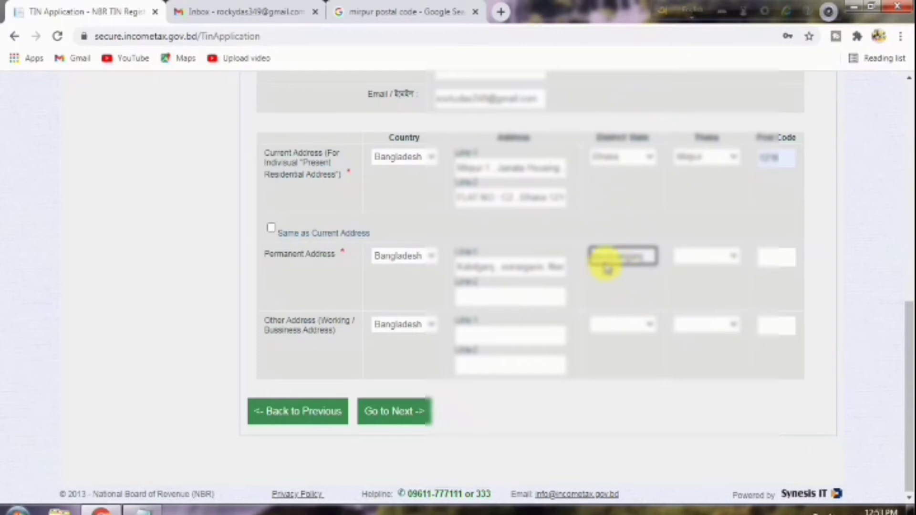
left_click(730, 259)
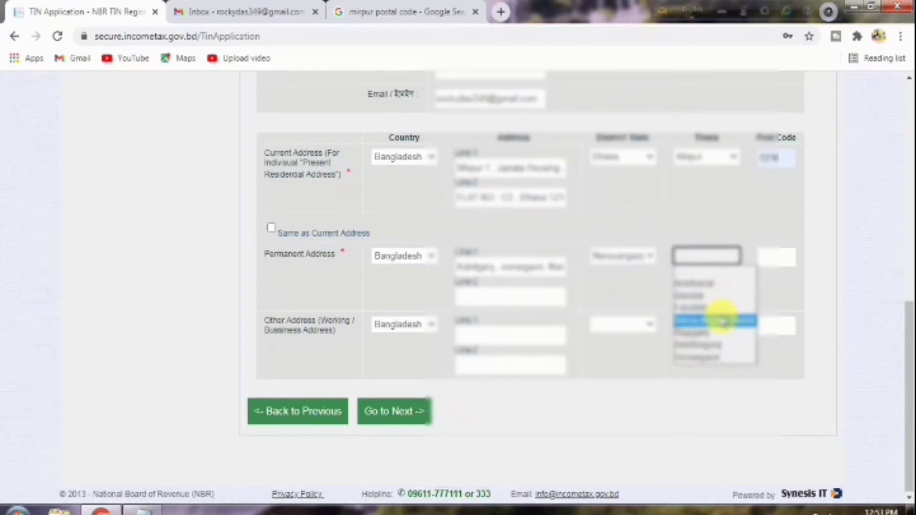
left_click(725, 355)
Step: Enter the permanent address's post code and proceed to the final preview of the application
left_click(772, 260)
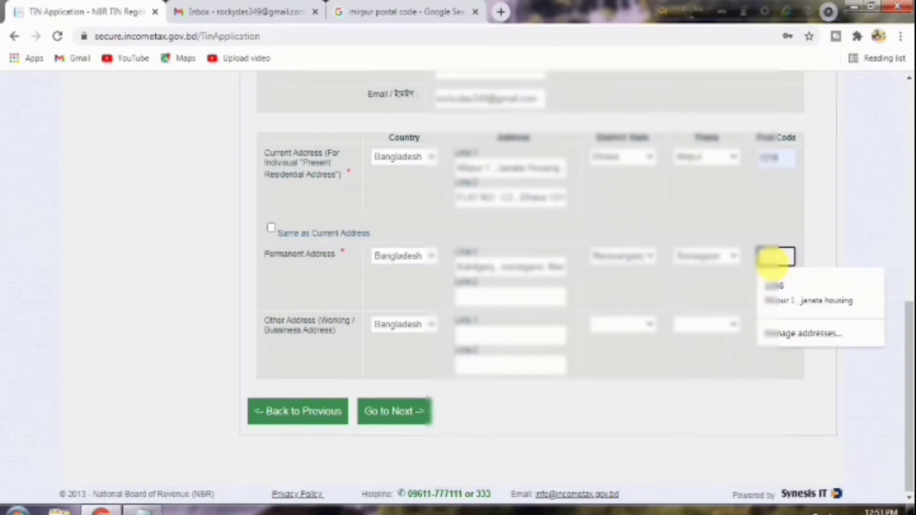
type("1441")
left_click(611, 285)
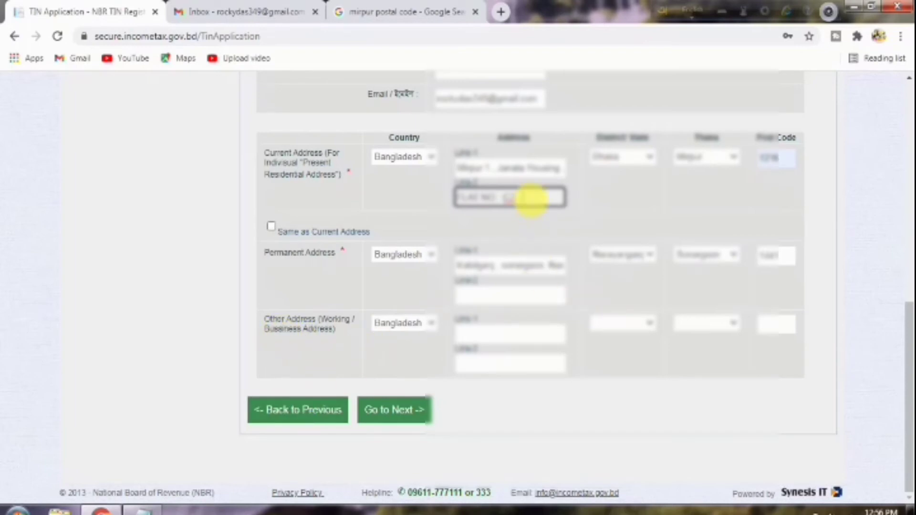
left_click(398, 418)
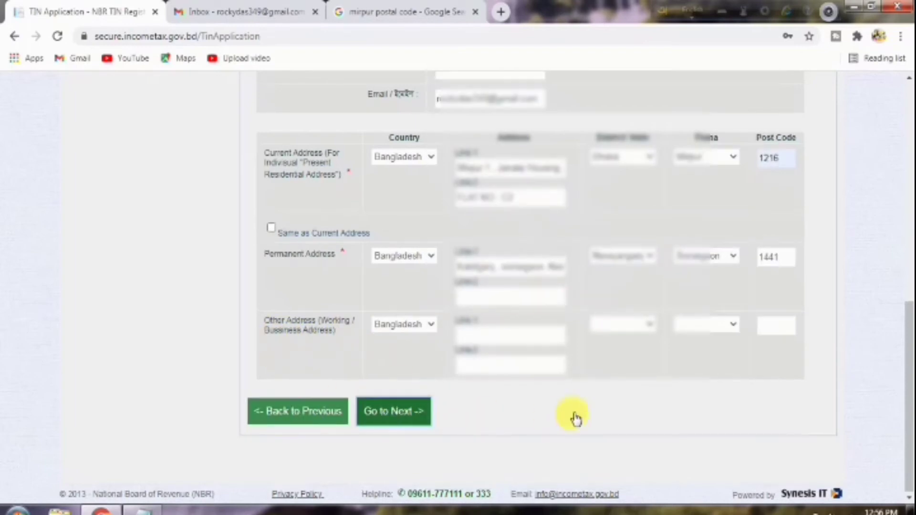
Step: Review the final preview, affirm that the information is correct and complete, and submit the TIN application
scroll(292, 265, "up", 3)
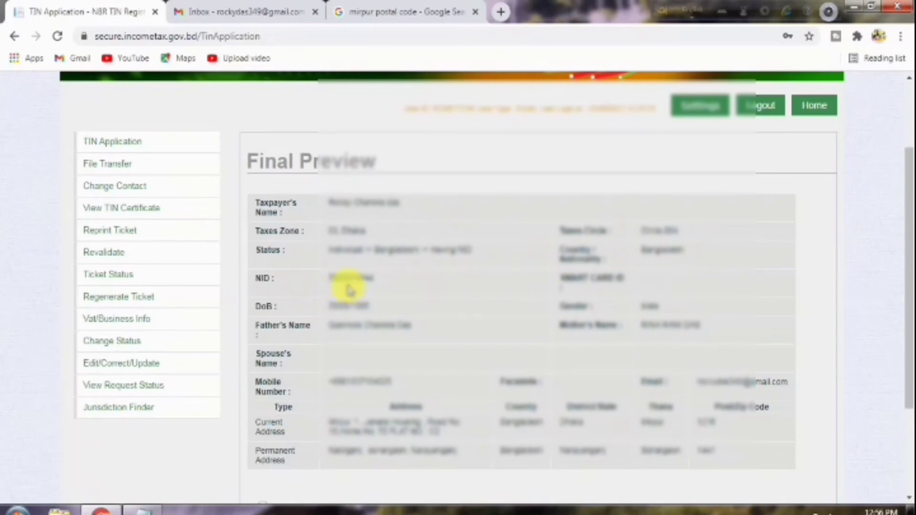
scroll(310, 263, "down", 2)
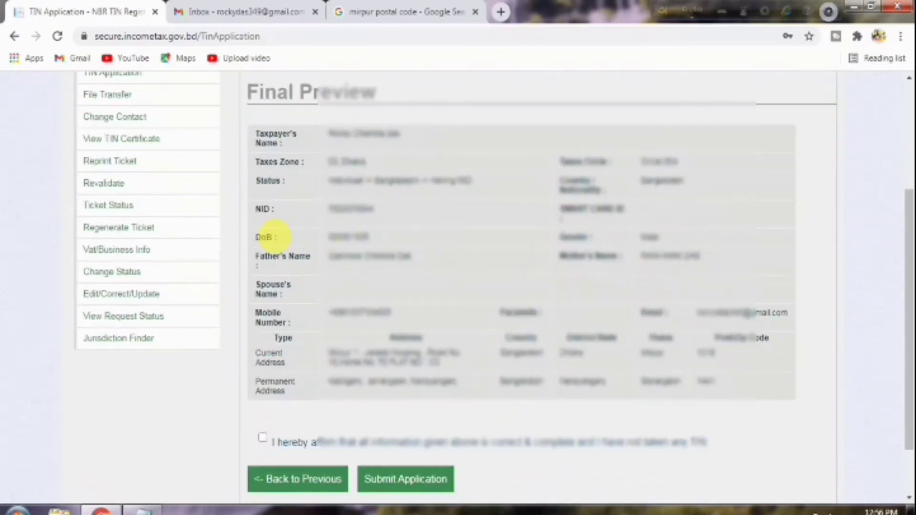
scroll(448, 247, "down", 2)
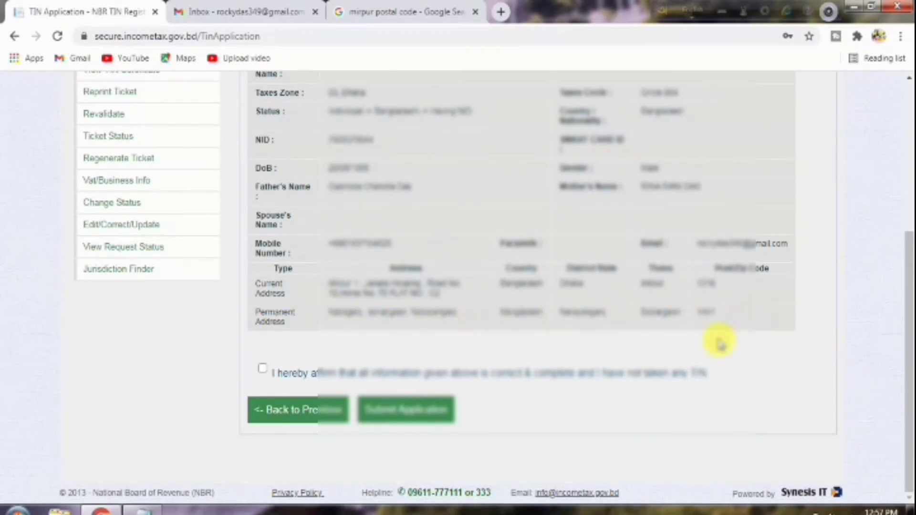
scroll(705, 347, "up", 1)
scroll(706, 346, "down", 1)
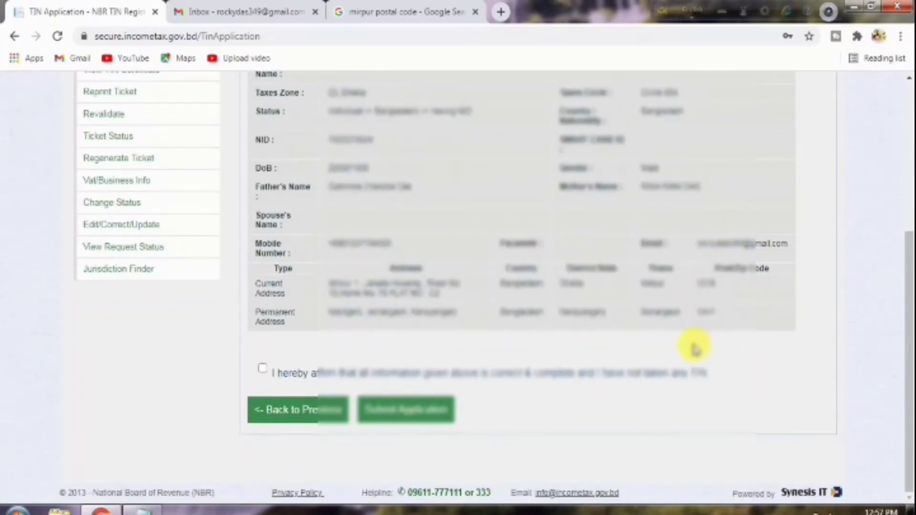
scroll(675, 235, "up", 1)
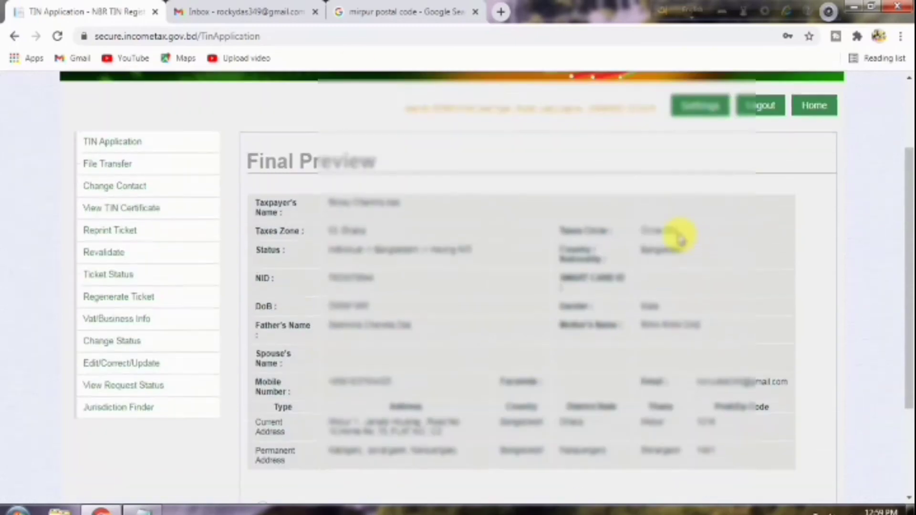
scroll(385, 309, "down", 1)
left_click(263, 368)
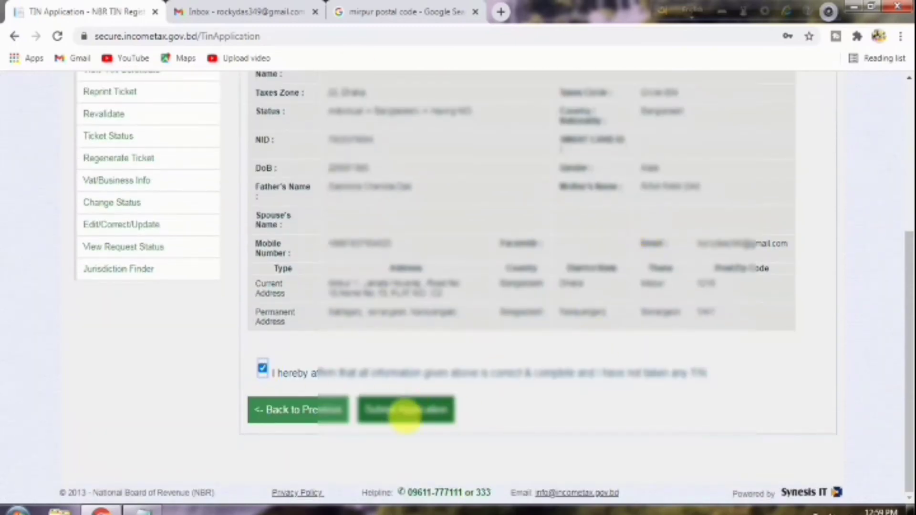
left_click(426, 421)
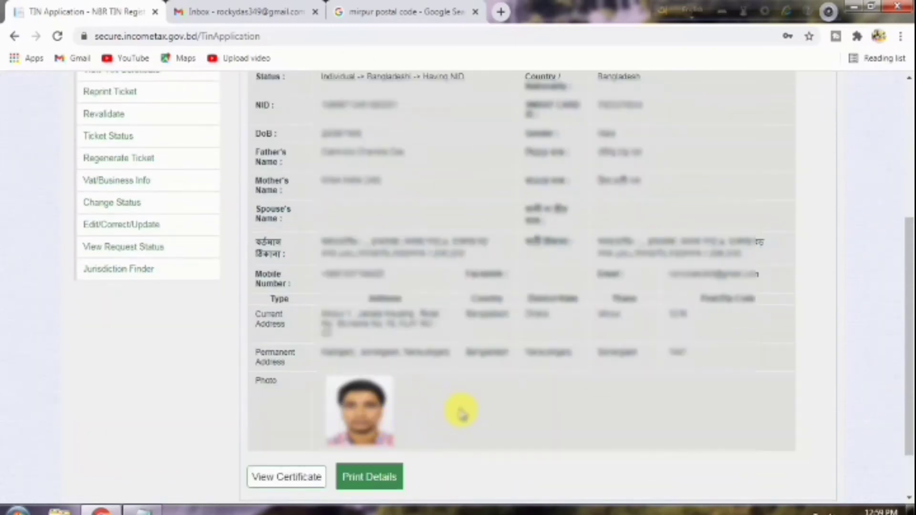
Step: Check the registered taxpayer details and open the TIN certificate
scroll(460, 409, "up", 2)
scroll(465, 358, "down", 3)
scroll(454, 351, "up", 1)
scroll(455, 353, "up", 1)
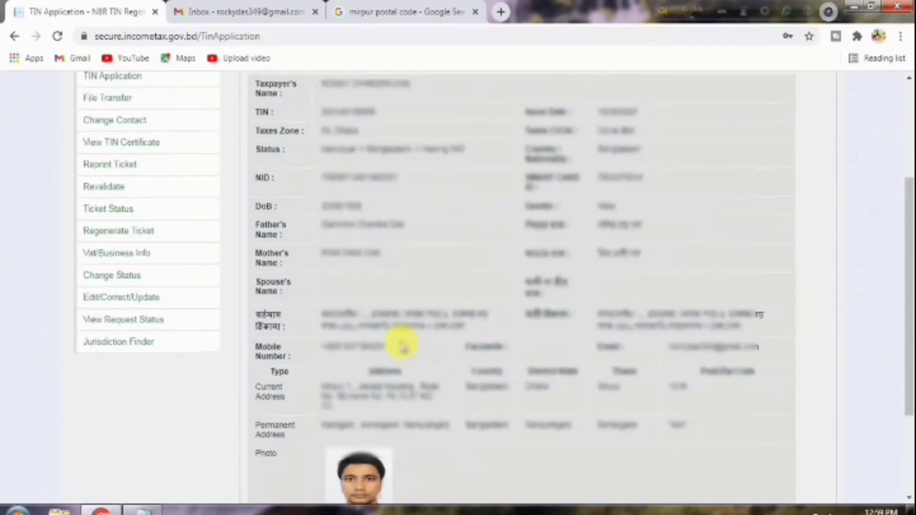
scroll(501, 354, "down", 1)
scroll(470, 373, "down", 1)
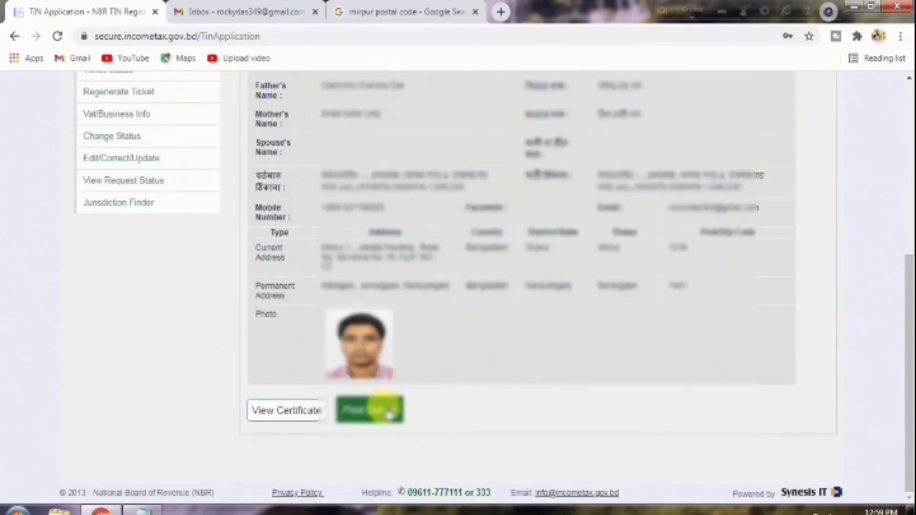
left_click(292, 412)
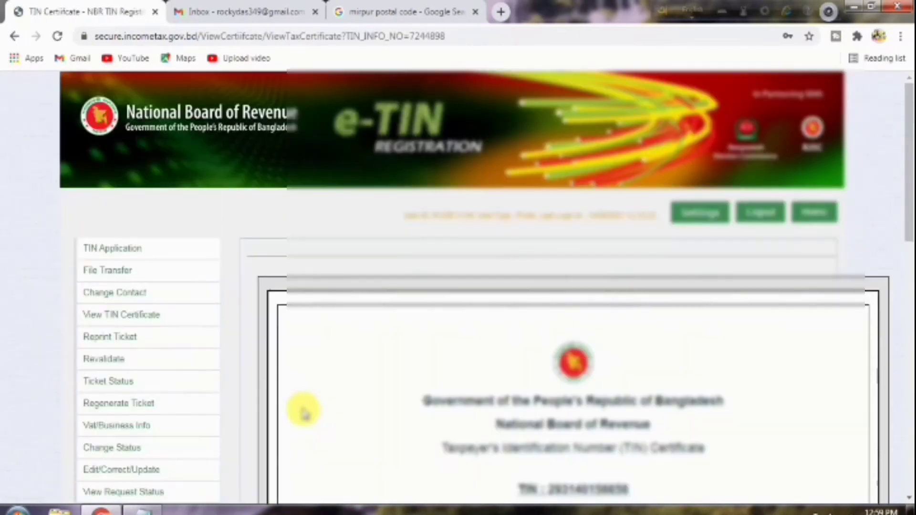
Step: Examine the TIN certificate's taxpayer particulars, notes and the available print, save and email options
scroll(572, 323, "down", 5)
scroll(663, 293, "down", 4)
scroll(663, 292, "down", 4)
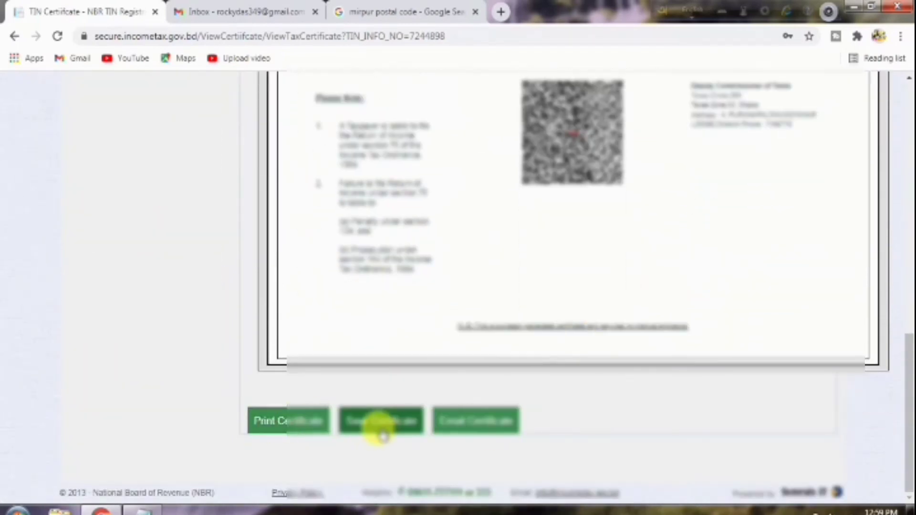
scroll(564, 373, "up", 5)
scroll(562, 370, "up", 5)
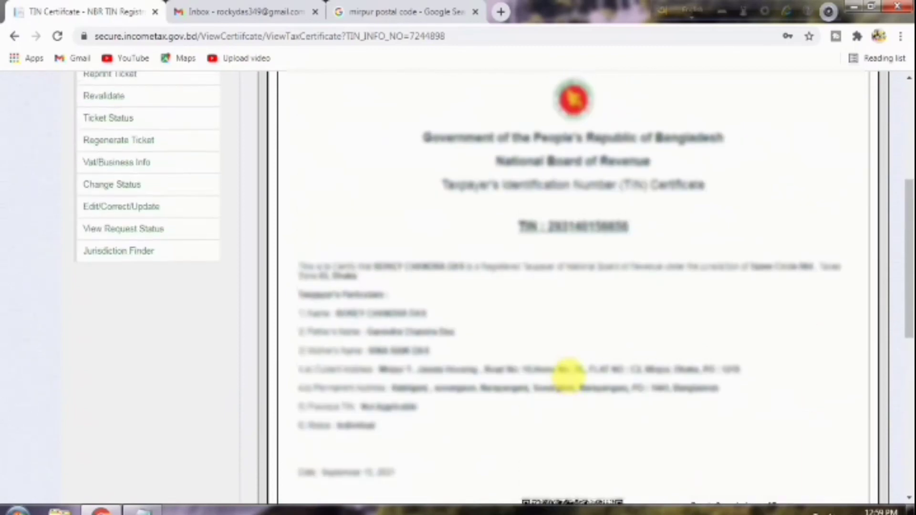
Step: Save the TIN certificate as a PDF file from the options below the certificate
scroll(561, 372, "down", 10)
left_click(384, 420)
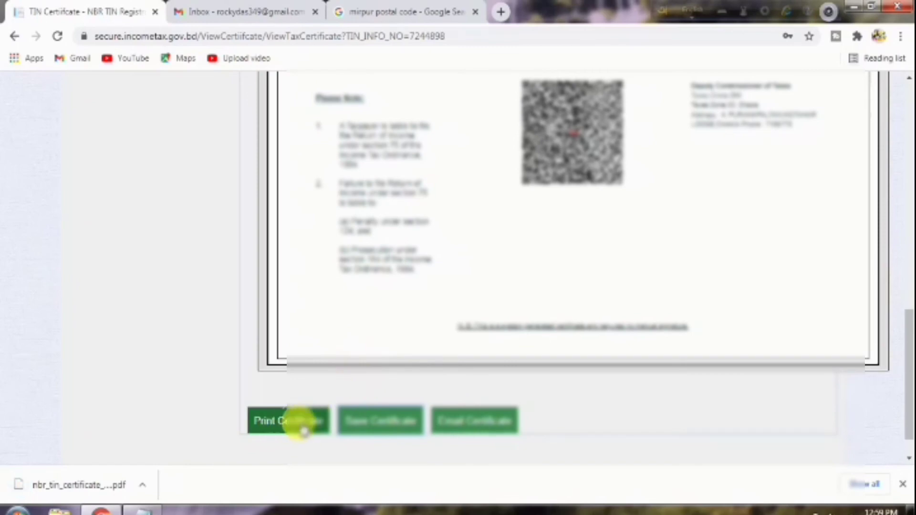
Step: Examine the online TIN certificate from its heading through the taxpayer's particulars, issue date, notes and QR code
scroll(487, 188, "up", 8)
scroll(697, 219, "down", 3)
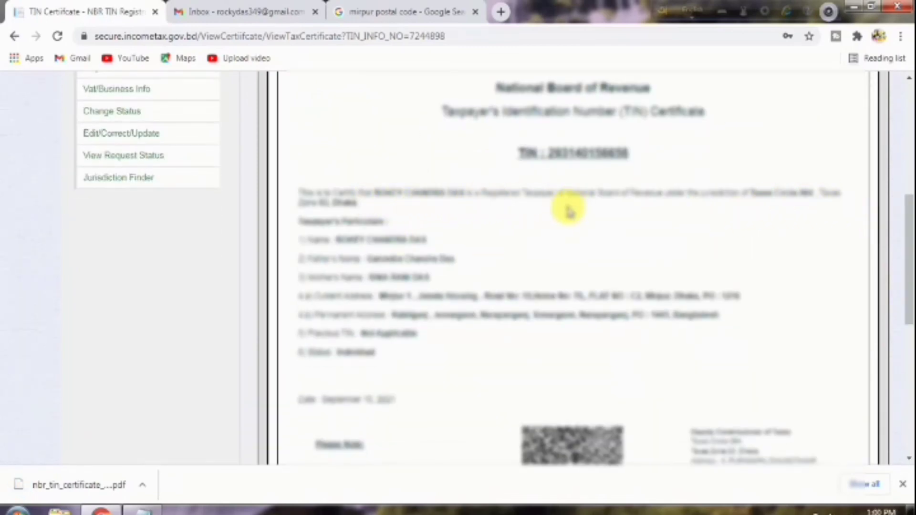
scroll(387, 214, "down", 1)
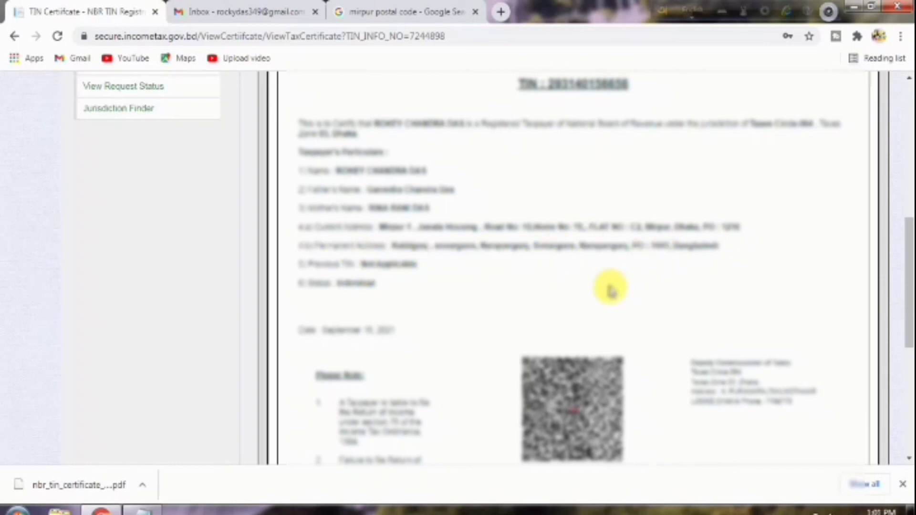
scroll(631, 194, "down", 5)
scroll(527, 345, "up", 11)
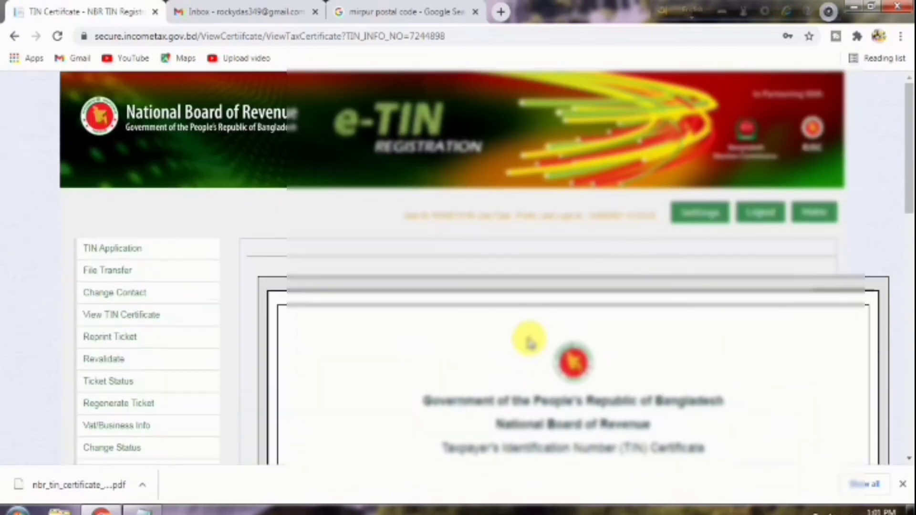
scroll(529, 342, "down", 10)
scroll(520, 339, "up", 3)
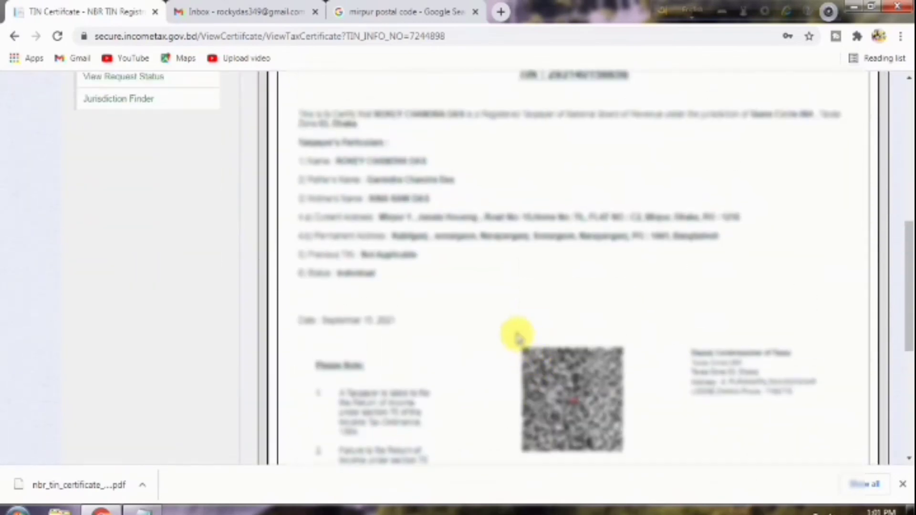
scroll(424, 284, "down", 3)
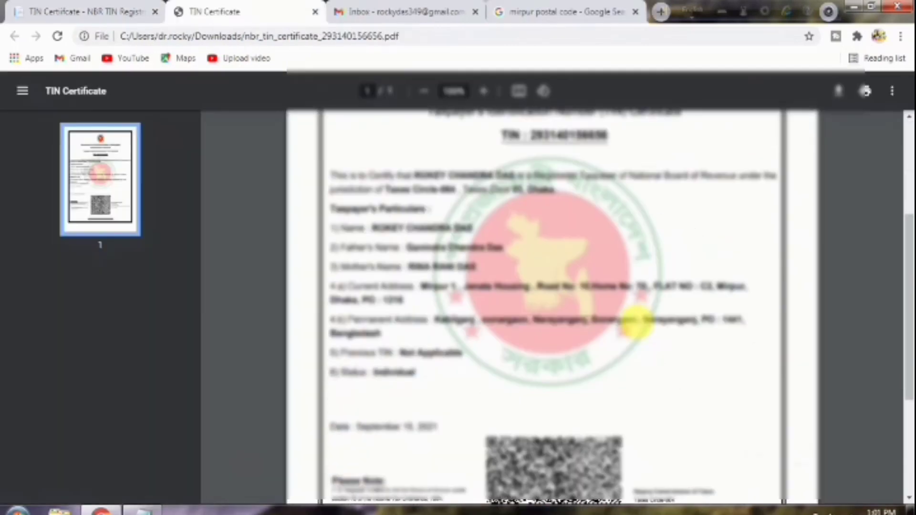
Step: Look through the downloaded TIN certificate PDF, checking its heading, taxpayer's particulars, date and QR code
scroll(634, 320, "down", 4)
scroll(650, 334, "up", 6)
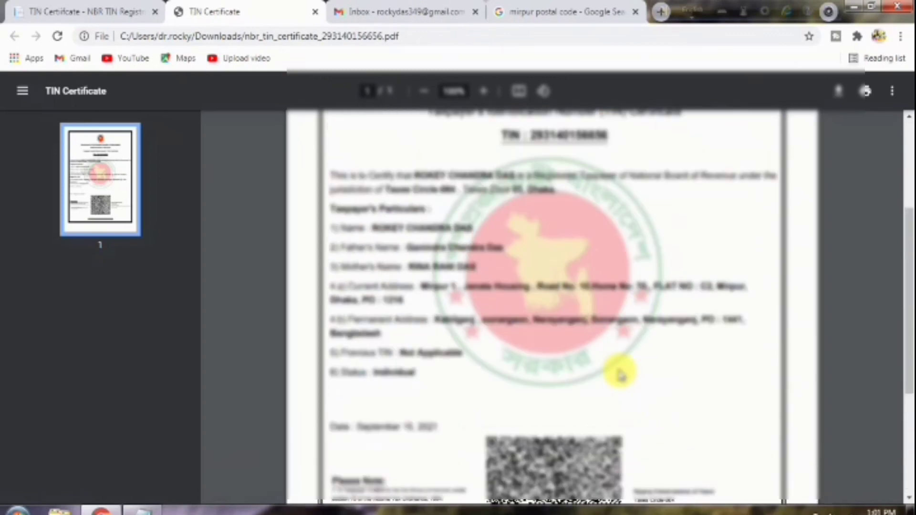
scroll(619, 375, "up", 2)
scroll(613, 379, "down", 3)
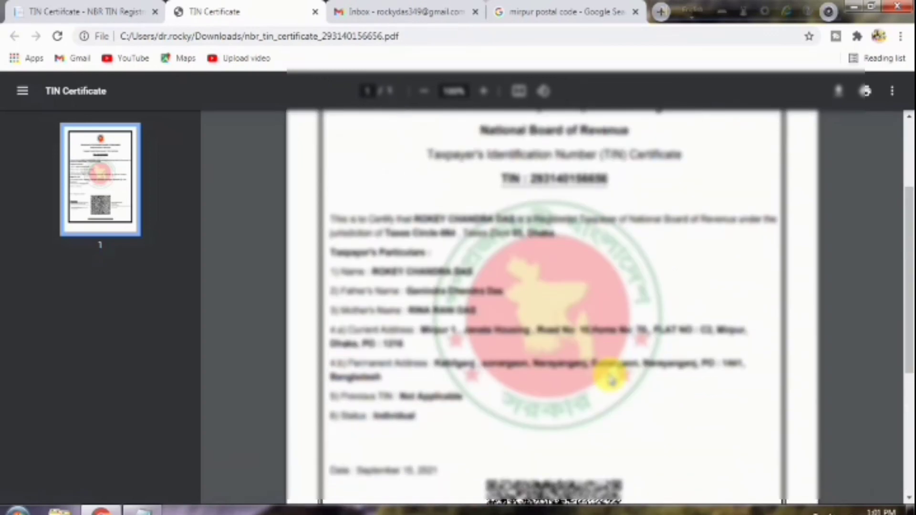